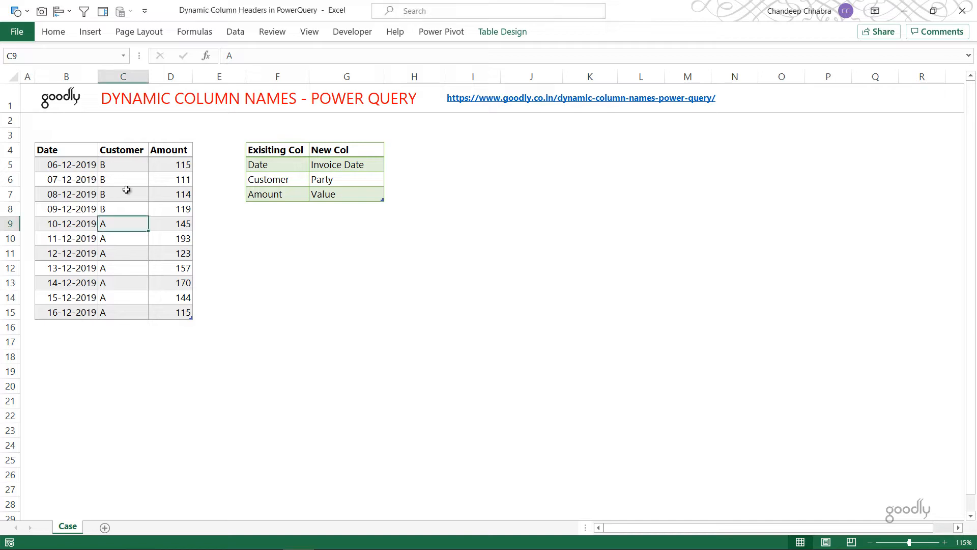
Load the Date, Customer and Amount table into Power Query and change the Date column's type from datetime to date
{"action": "left_click", "coordinate": [235, 31]}
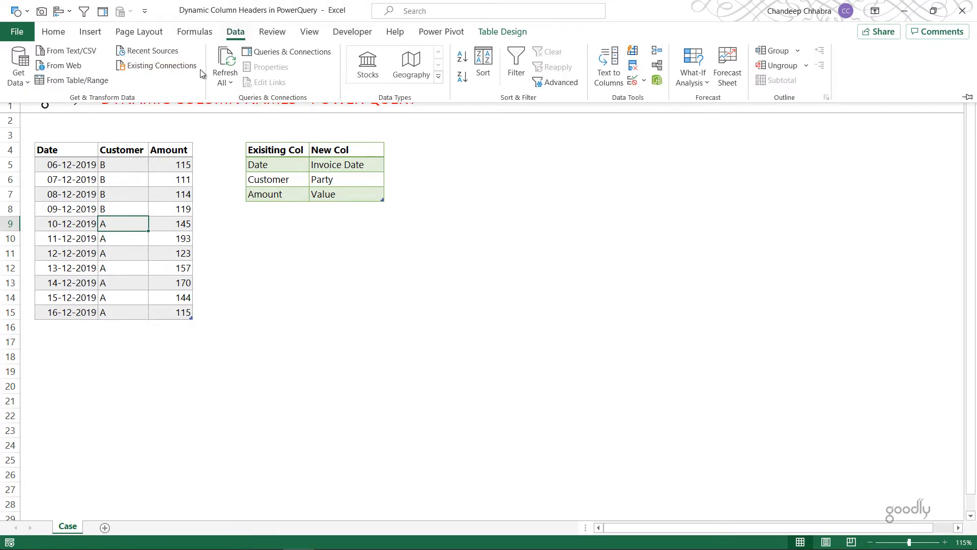
{"action": "left_click", "coordinate": [92, 81]}
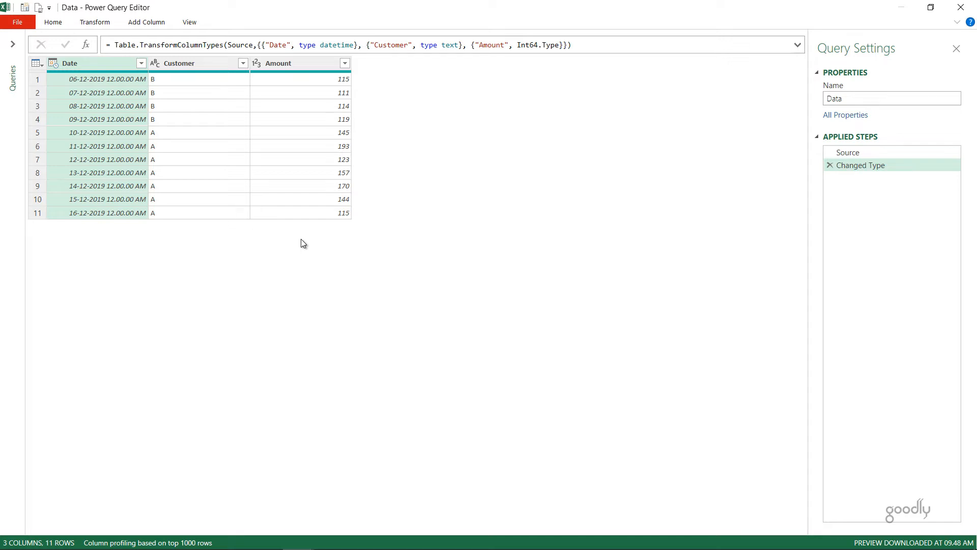
{"action": "left_click", "coordinate": [338, 46]}
{"action": "key", "text": "Delete"}
{"action": "key", "text": "Delete"}
{"action": "key", "text": "Delete"}
{"action": "key", "text": "Delete"}
{"action": "key", "text": "Return"}
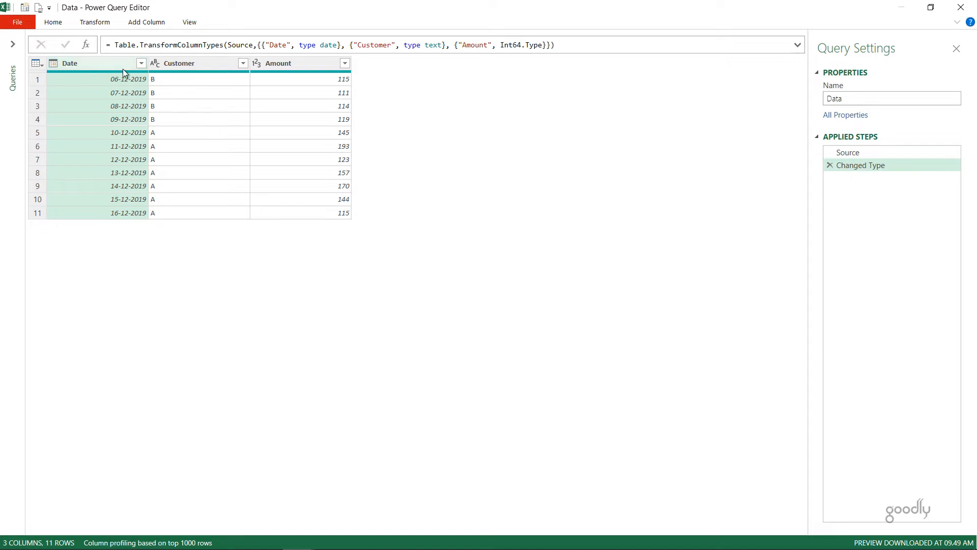
Rename the Date column to Invoice Date and the Customer column to Party
{"action": "right_click", "coordinate": [89, 62]}
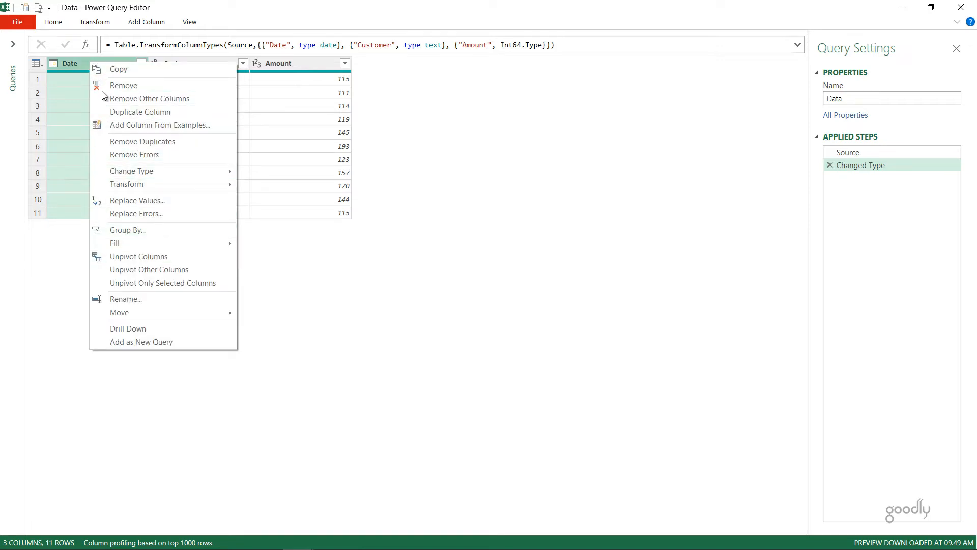
{"action": "left_click", "coordinate": [78, 67]}
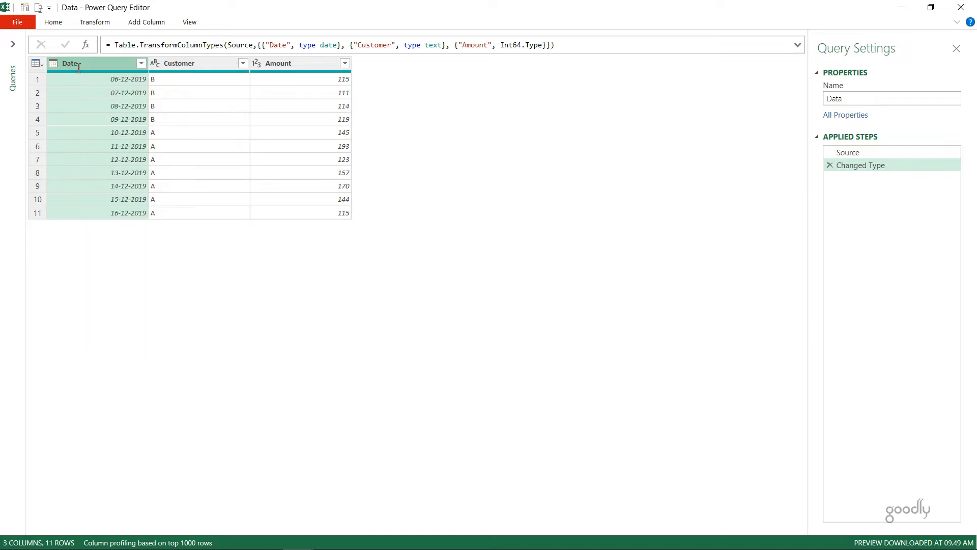
{"action": "double_click", "coordinate": [79, 66]}
{"action": "type", "text": "Invoice Date"}
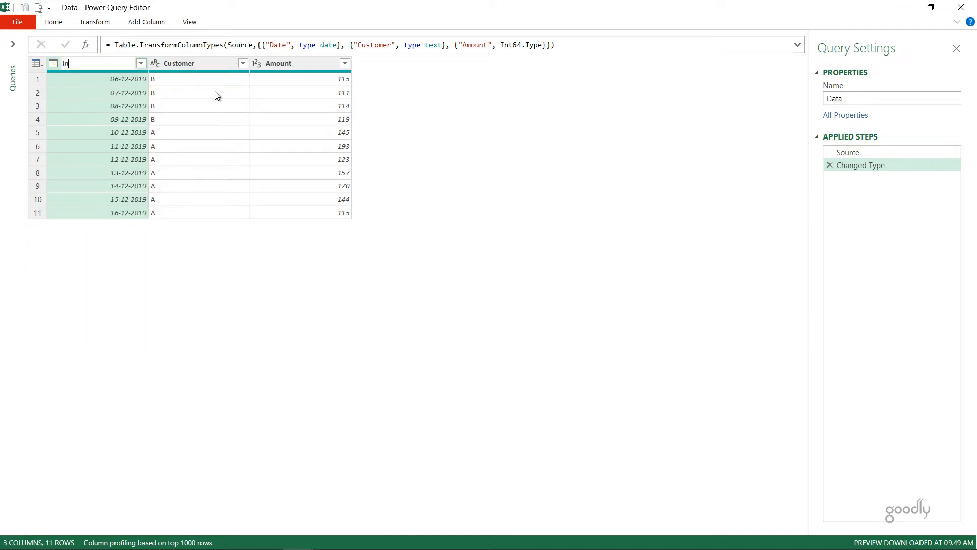
{"action": "key", "text": "Return"}
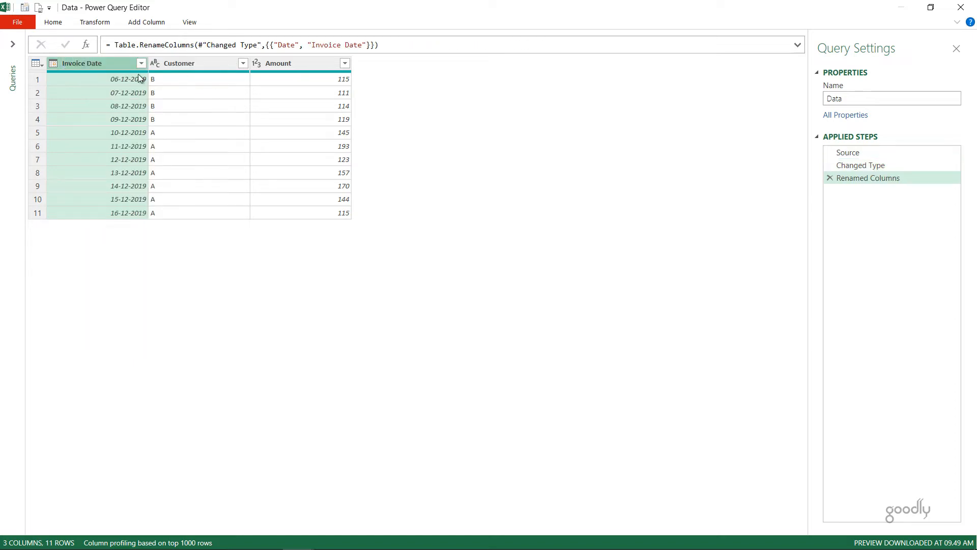
{"action": "double_click", "coordinate": [198, 66]}
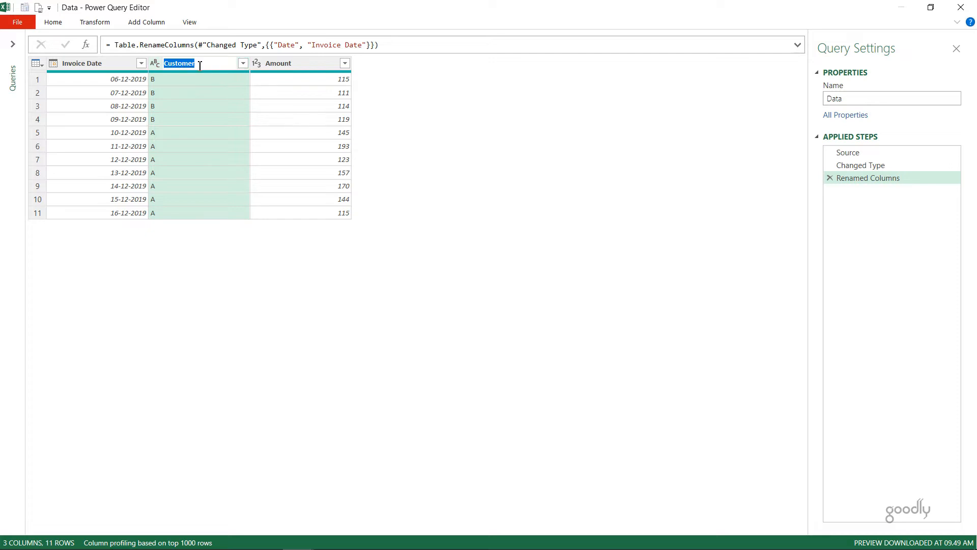
{"action": "type", "text": "Party"}
{"action": "key", "text": "Return"}
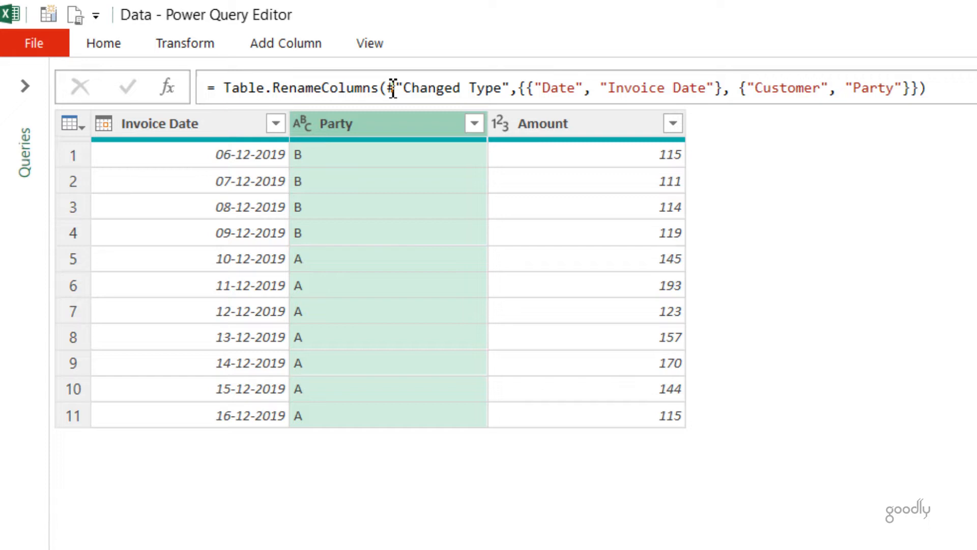
Examine the Table.RenameColumns formula, including its previous-step reference and the nested lists pairing each old column name with its new name
{"action": "left_click_drag", "start_coordinate": [392, 88], "coordinate": [476, 89]}
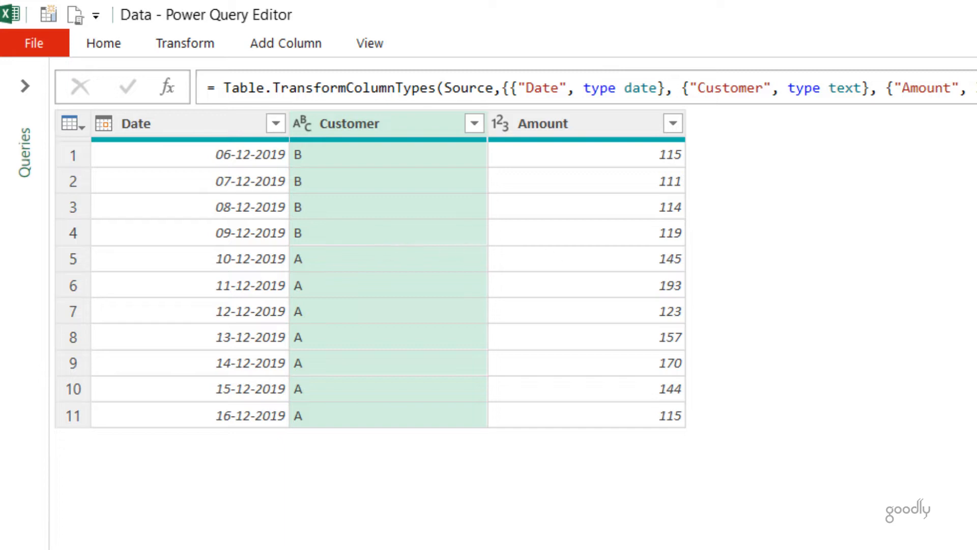
{"action": "key", "text": "Down"}
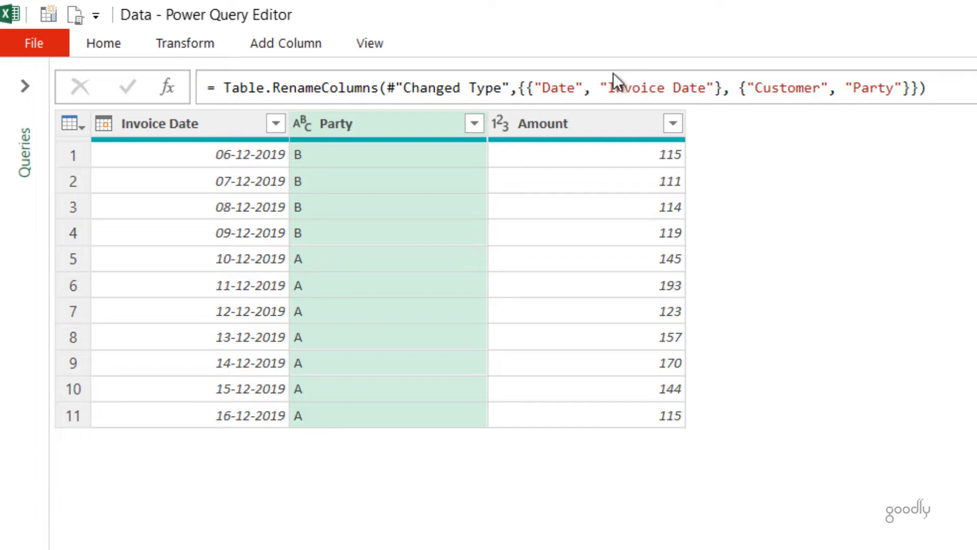
{"action": "left_click", "coordinate": [531, 87]}
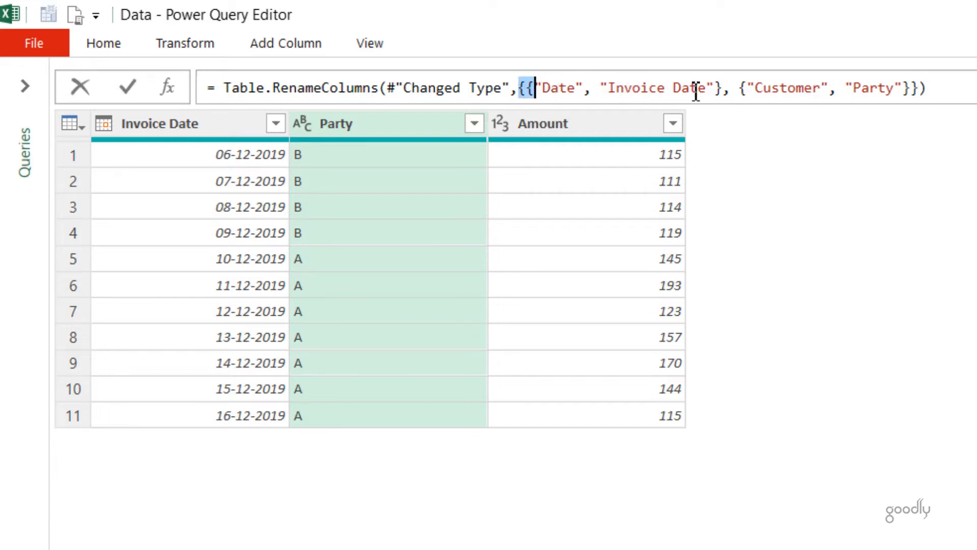
{"action": "left_click", "coordinate": [910, 87]}
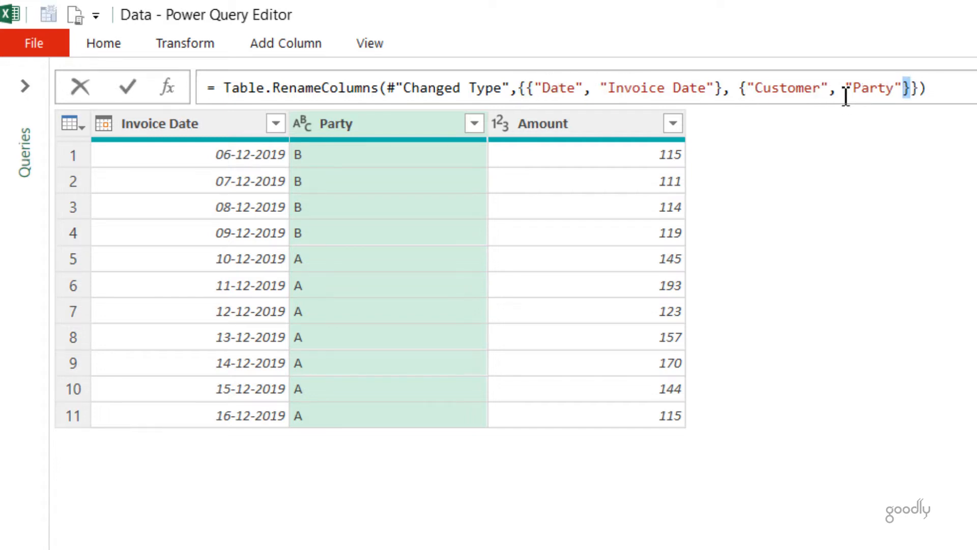
{"action": "left_click", "coordinate": [552, 88]}
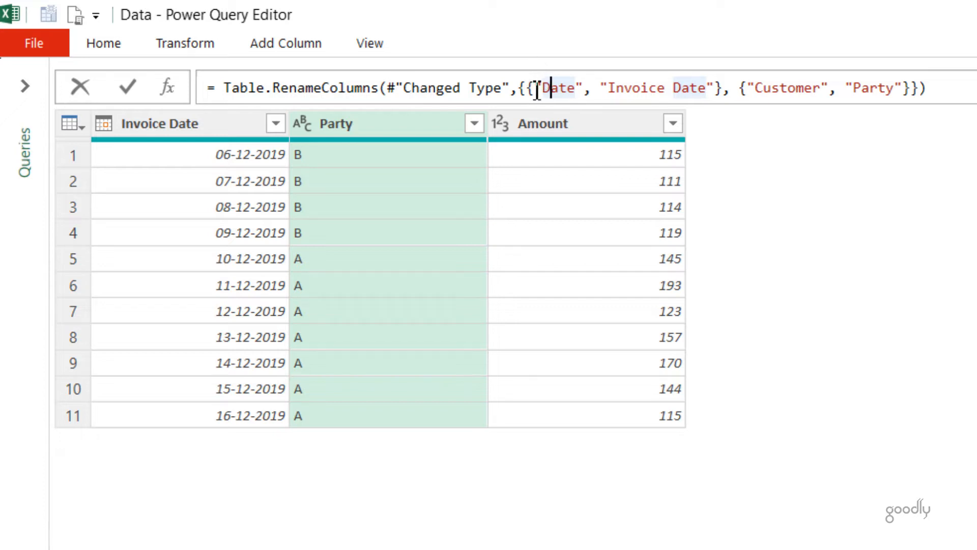
{"action": "left_click_drag", "start_coordinate": [527, 90], "coordinate": [724, 87]}
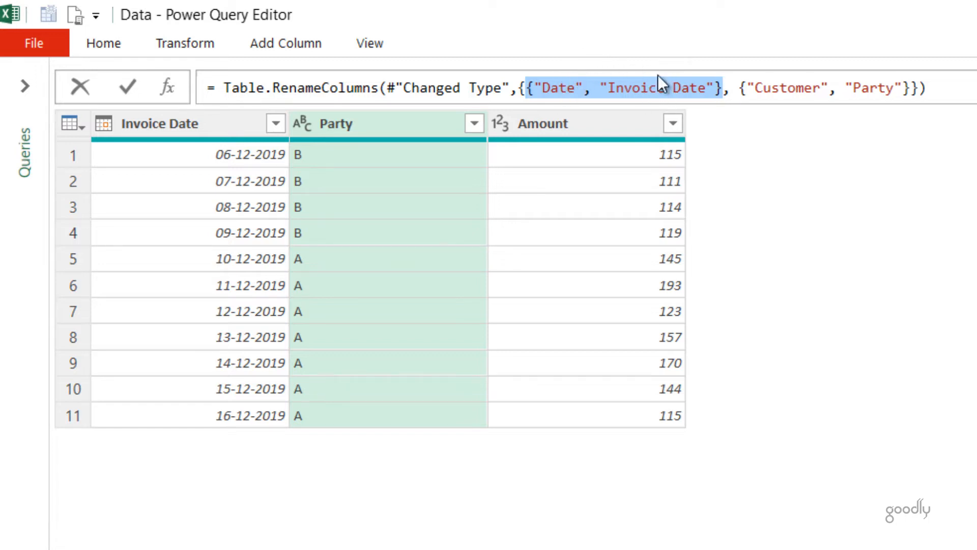
{"action": "left_click_drag", "start_coordinate": [738, 88], "coordinate": [905, 90]}
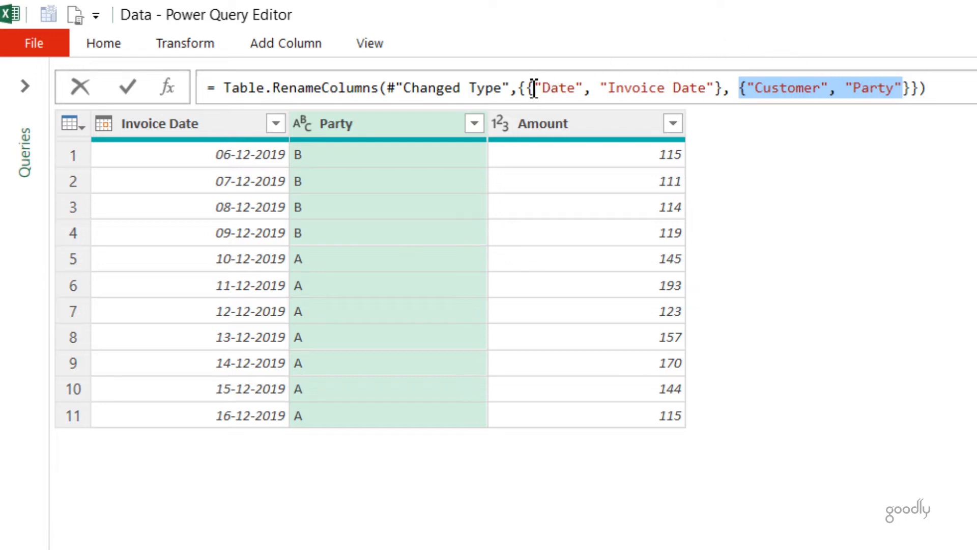
{"action": "left_click_drag", "start_coordinate": [526, 88], "coordinate": [592, 88]}
{"action": "left_click_drag", "start_coordinate": [656, 96], "coordinate": [904, 87]}
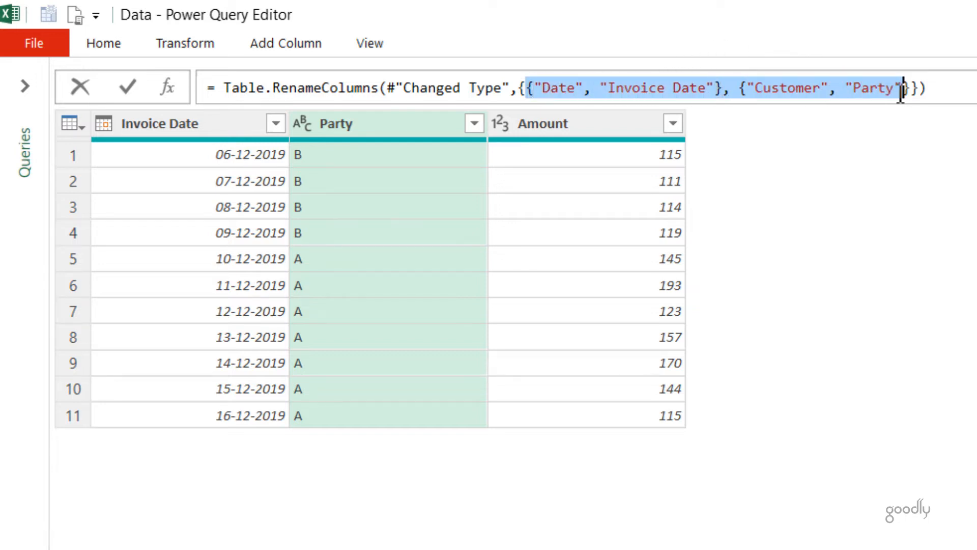
{"action": "left_click", "coordinate": [959, 90]}
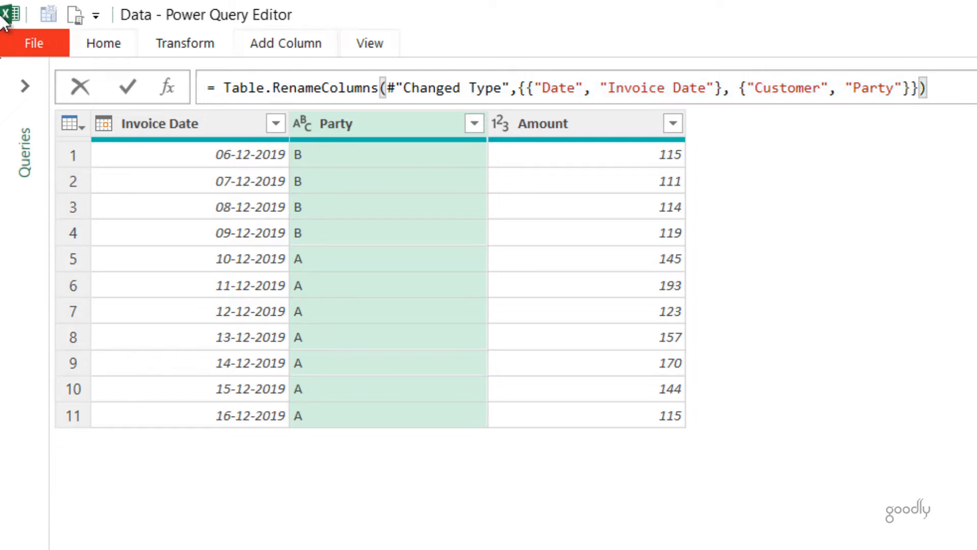
Close the query editor and load the Data query as a table starting at cell I4 of the Case sheet
{"action": "left_click", "coordinate": [117, 43]}
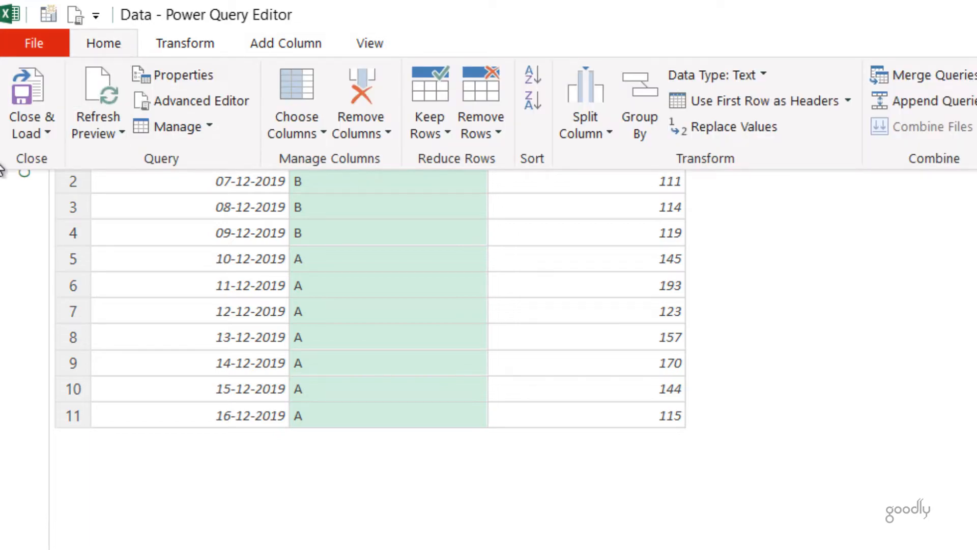
{"action": "left_click", "coordinate": [32, 130]}
{"action": "left_click", "coordinate": [62, 184]}
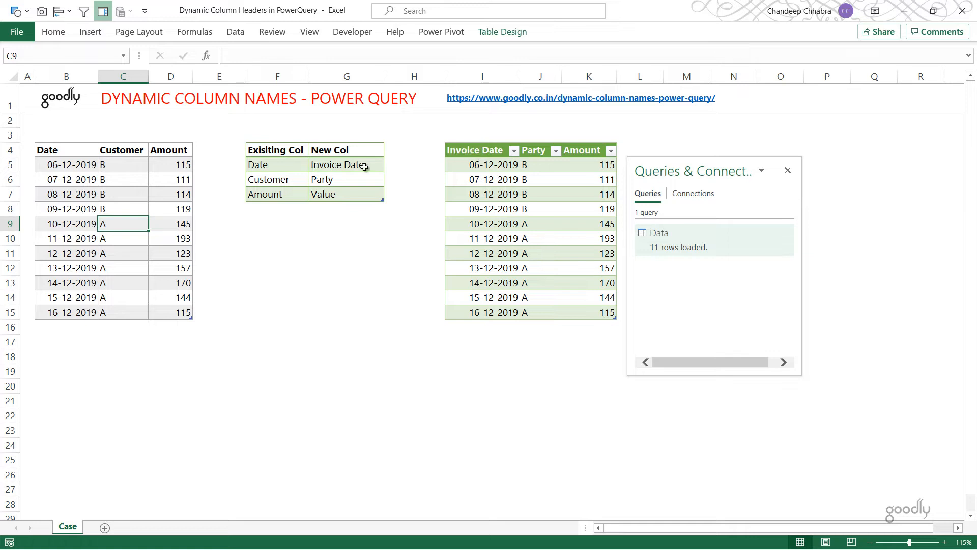
Load the mapping table with the Exisiting Col and New Col columns into Power Query
{"action": "left_click_drag", "start_coordinate": [364, 164], "coordinate": [362, 194]}
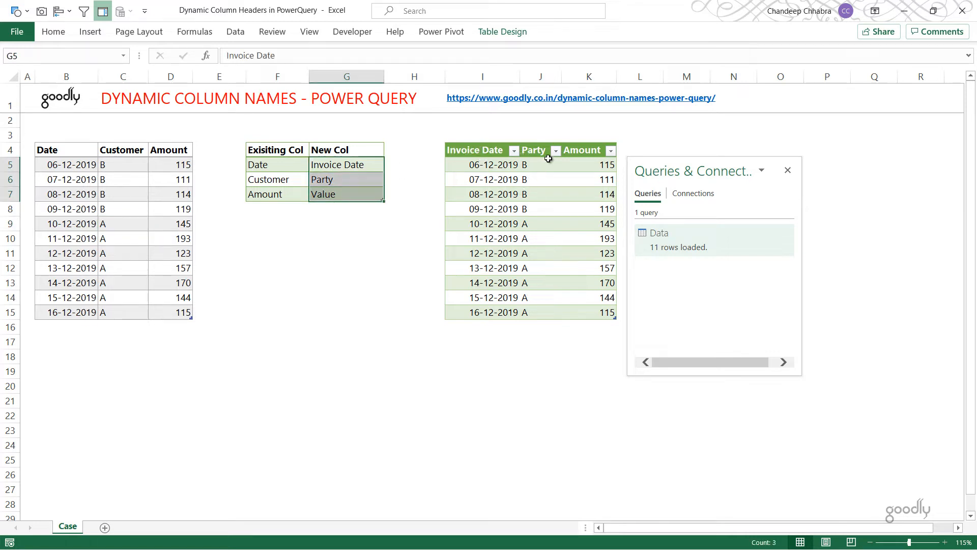
{"action": "left_click_drag", "start_coordinate": [280, 153], "coordinate": [367, 192]}
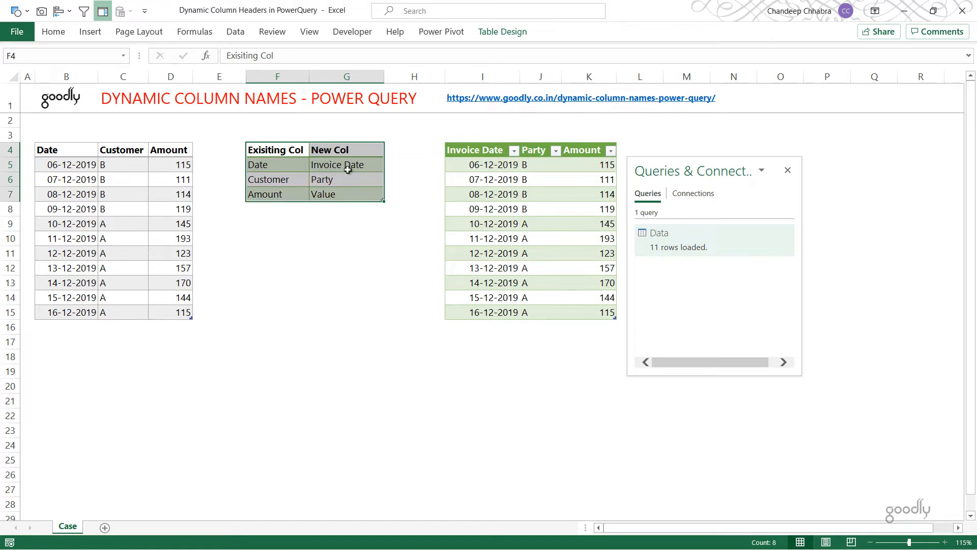
{"action": "left_click", "coordinate": [319, 178]}
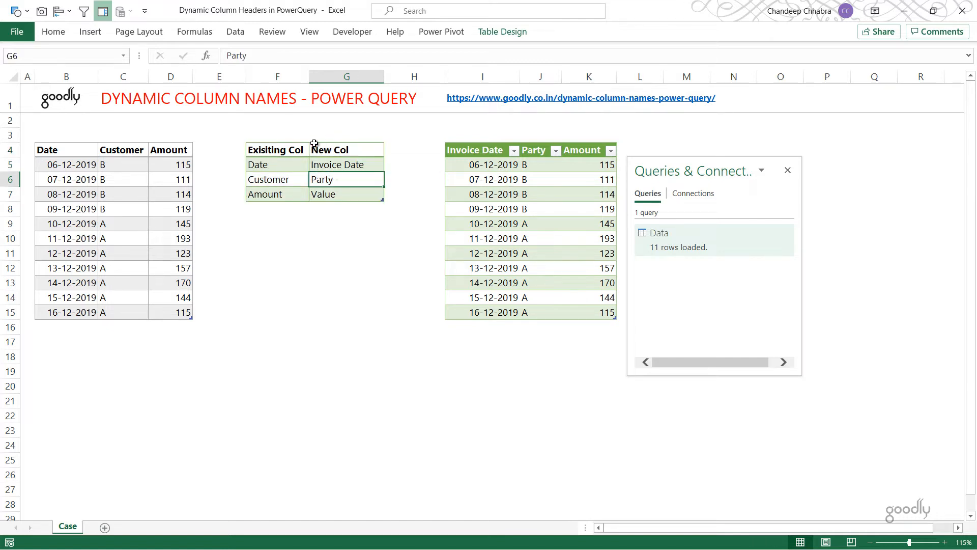
{"action": "left_click", "coordinate": [235, 32]}
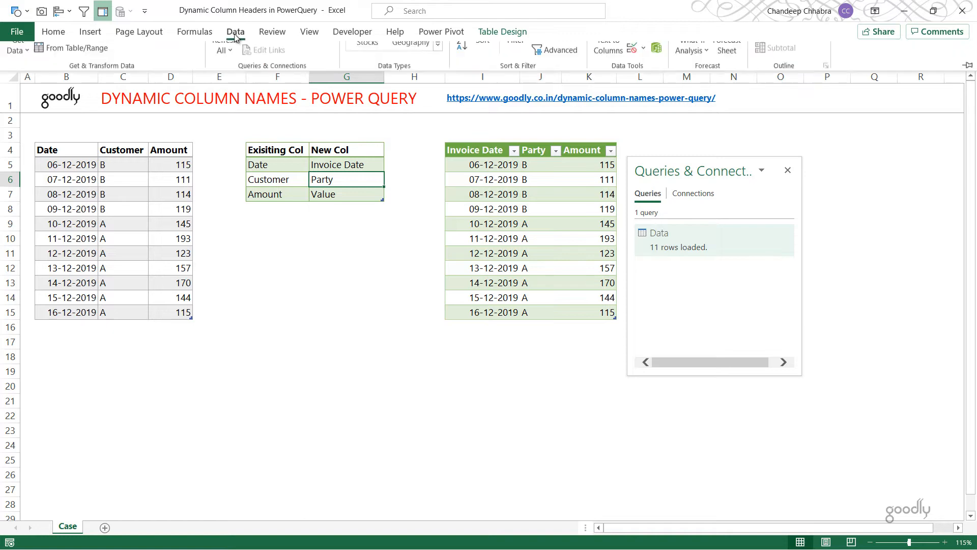
{"action": "left_click", "coordinate": [75, 77]}
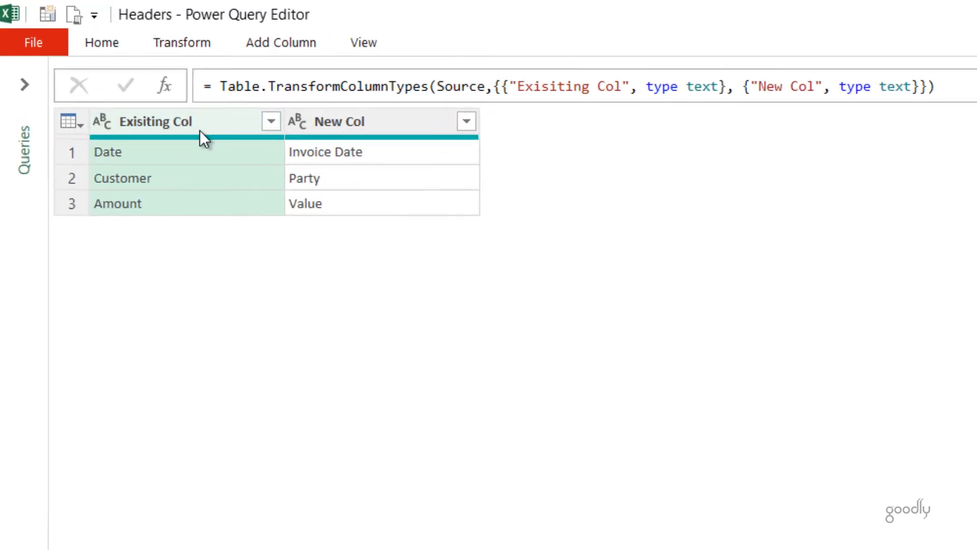
Transpose the Headers query so each old and new column name pair sits in its own column
{"action": "left_click", "coordinate": [156, 152]}
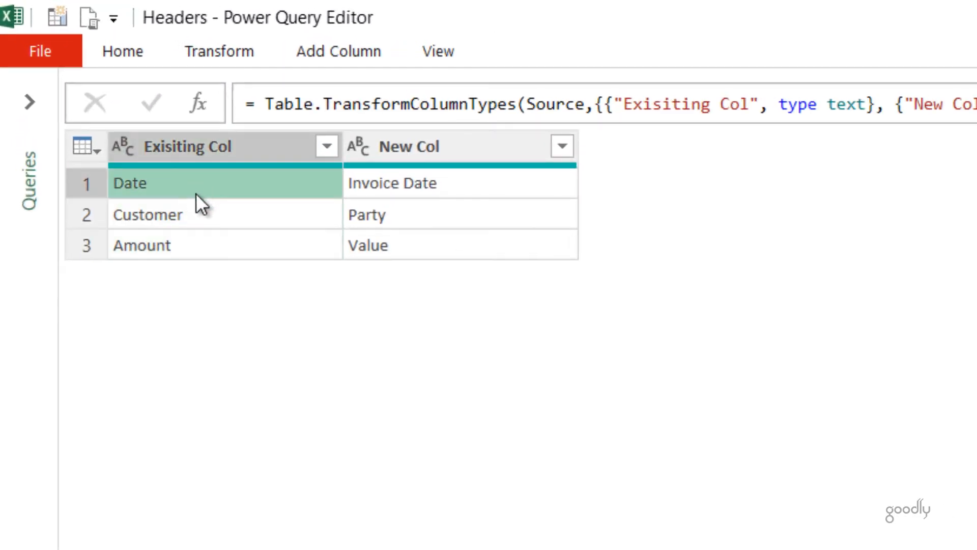
{"action": "left_click", "coordinate": [460, 187]}
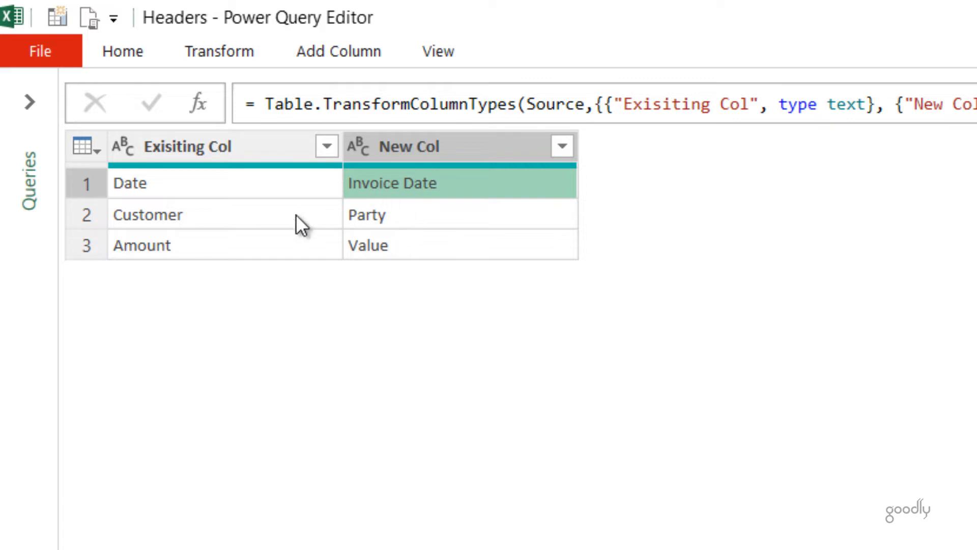
{"action": "left_click", "coordinate": [232, 51]}
{"action": "left_click", "coordinate": [221, 81]}
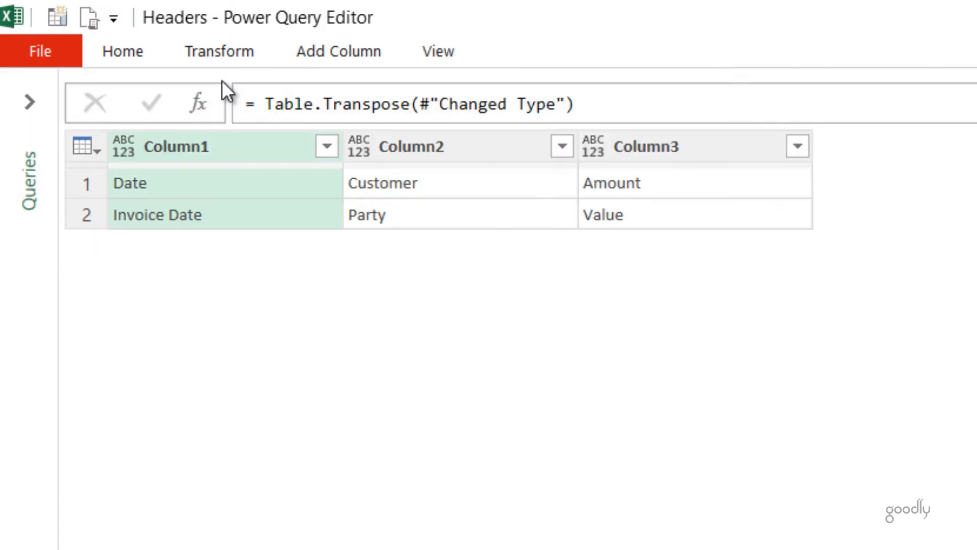
Examine the old and new name pairs in Column1, Column2 and Column3 of the transposed Headers table
{"action": "left_click", "coordinate": [171, 187]}
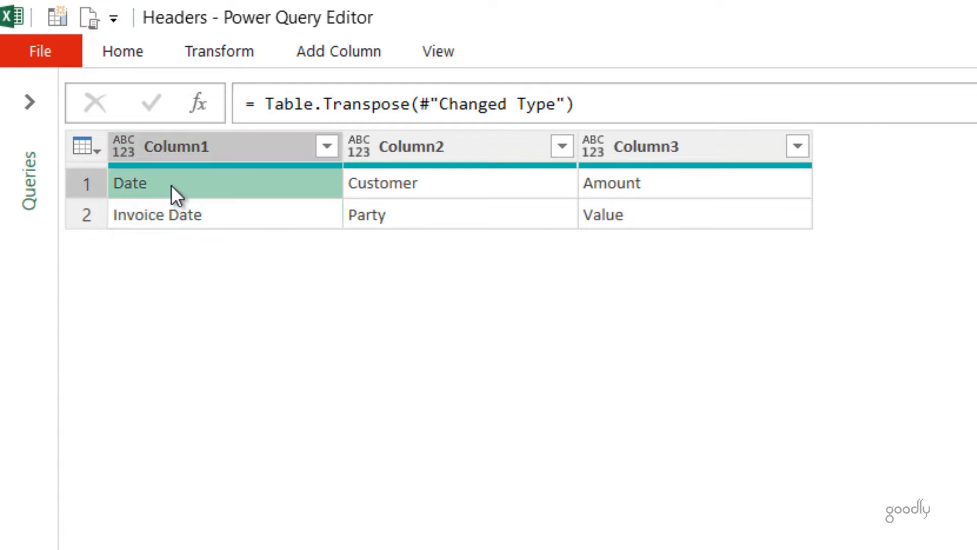
{"action": "left_click", "coordinate": [190, 206]}
{"action": "left_click", "coordinate": [192, 185]}
{"action": "left_click", "coordinate": [445, 219]}
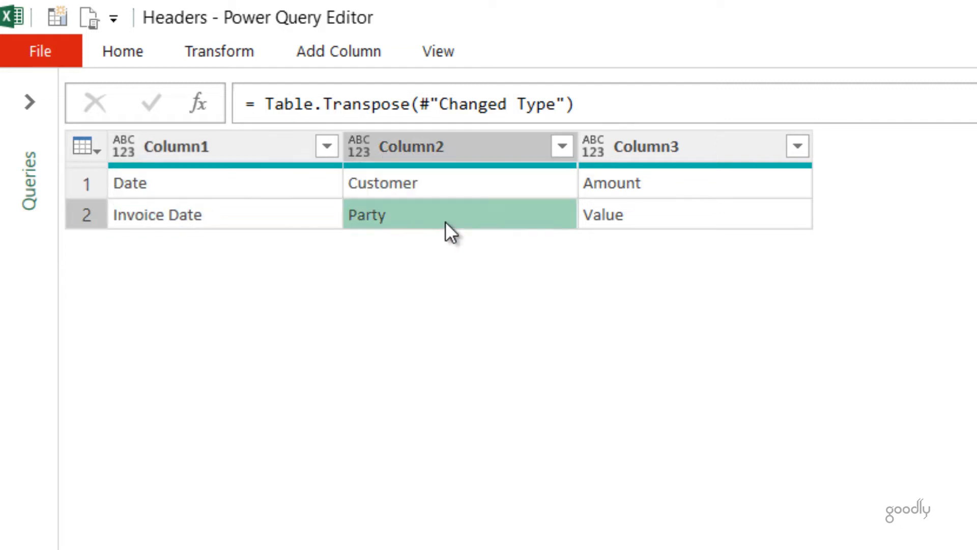
{"action": "left_click", "coordinate": [677, 181]}
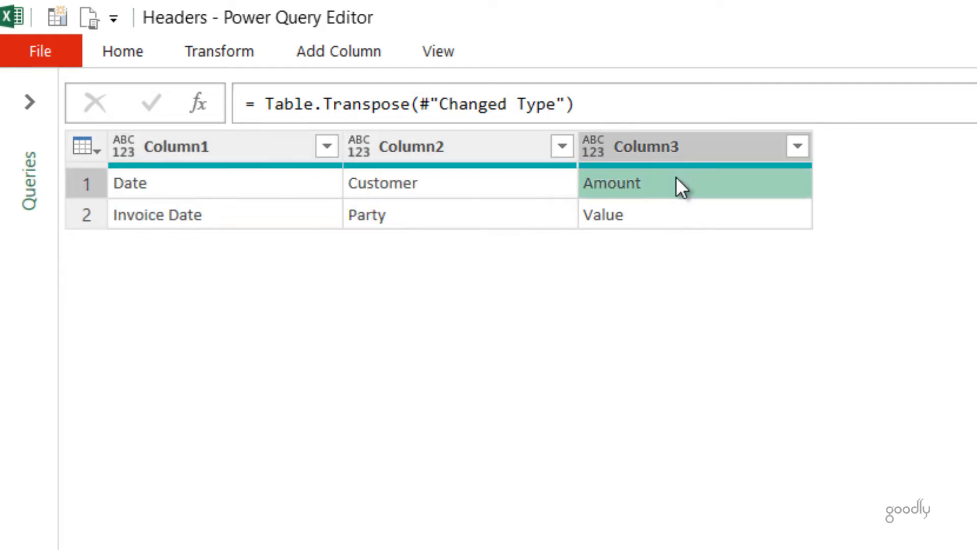
{"action": "left_click", "coordinate": [672, 214]}
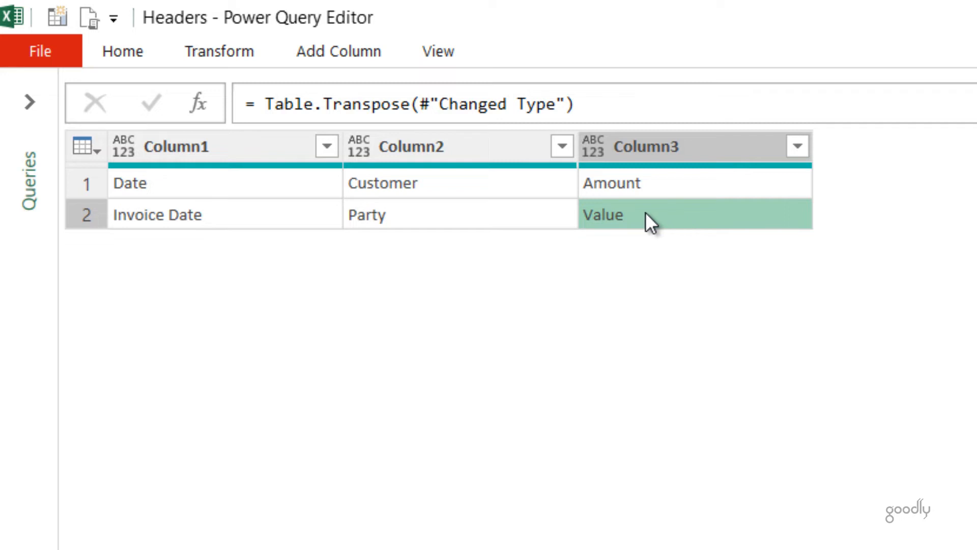
{"action": "left_click", "coordinate": [158, 185]}
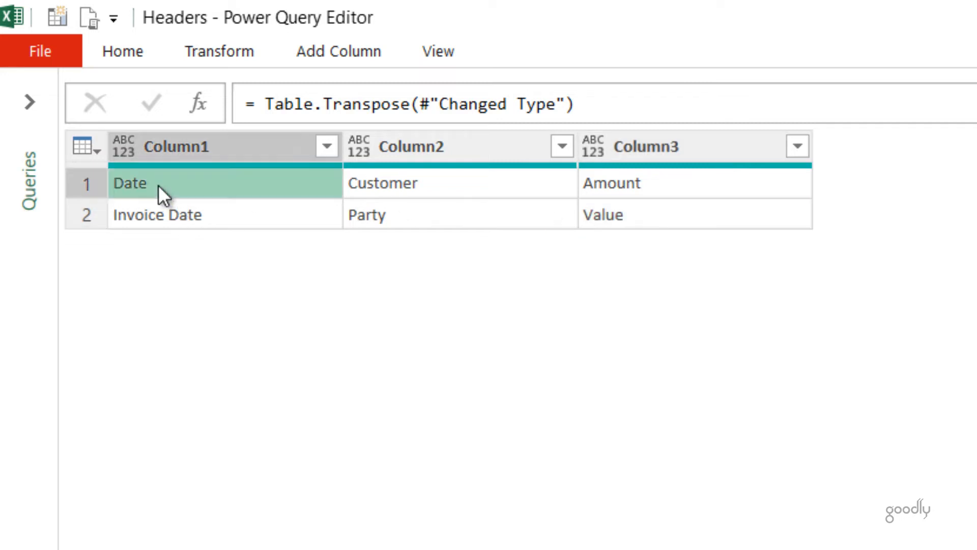
{"action": "left_click", "coordinate": [164, 206]}
{"action": "left_click", "coordinate": [422, 184]}
{"action": "left_click", "coordinate": [416, 213]}
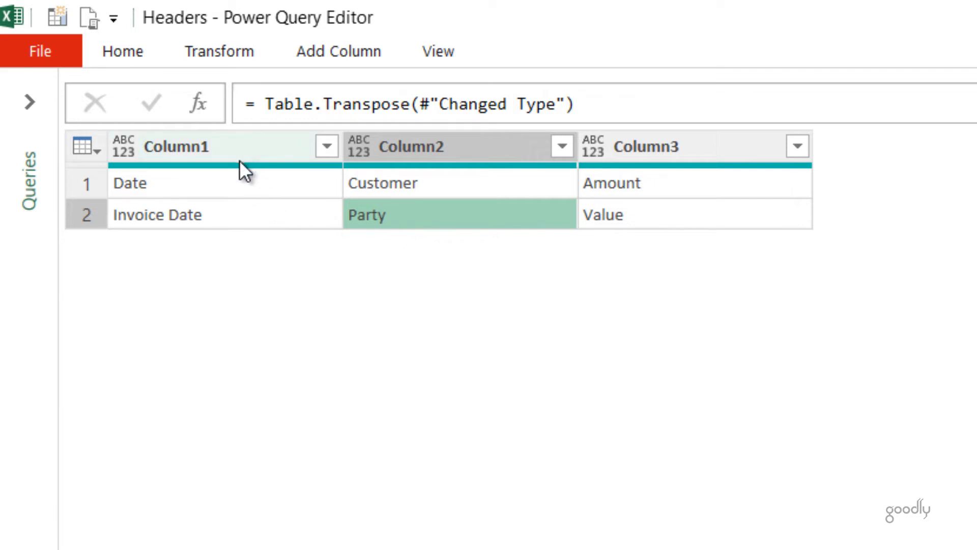
{"action": "left_click", "coordinate": [194, 150]}
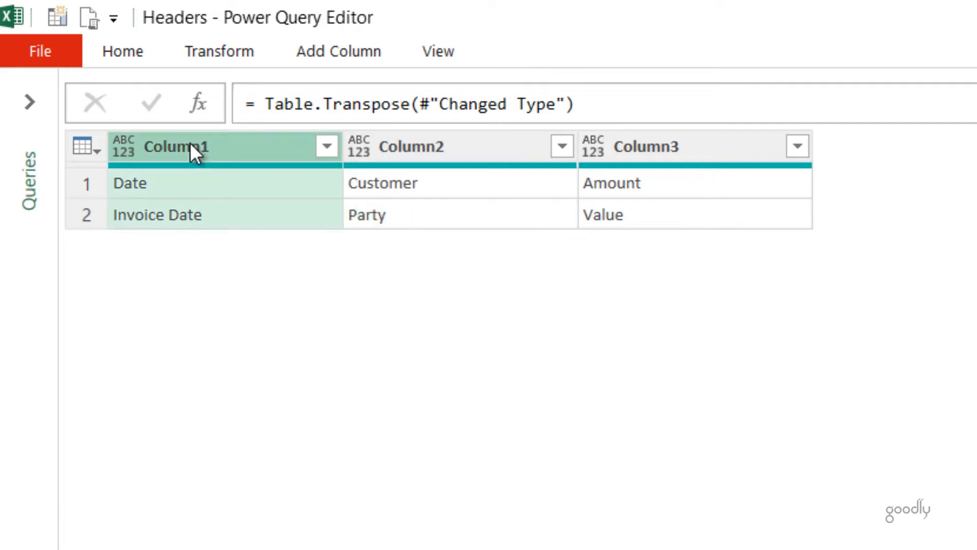
Open the Headers query's M code for editing and start a new line after the Transposed Table step
{"action": "left_click", "coordinate": [443, 152]}
{"action": "left_click", "coordinate": [658, 153]}
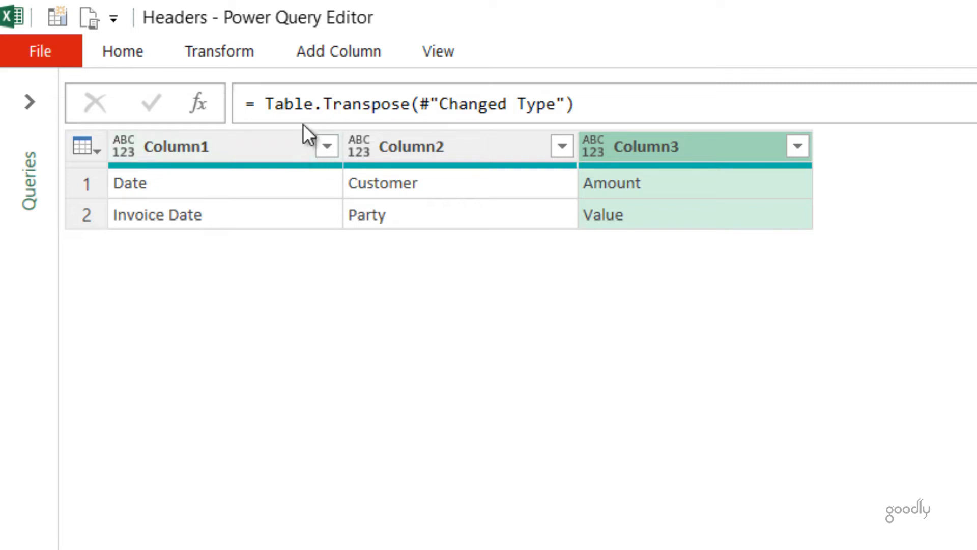
{"action": "left_click", "coordinate": [448, 56]}
{"action": "left_click", "coordinate": [798, 147]}
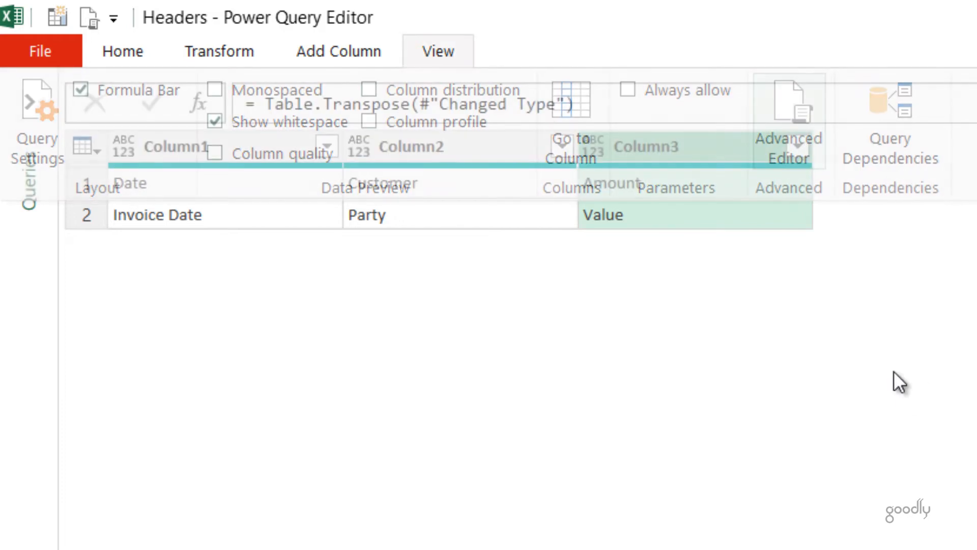
{"action": "left_click", "coordinate": [581, 151]}
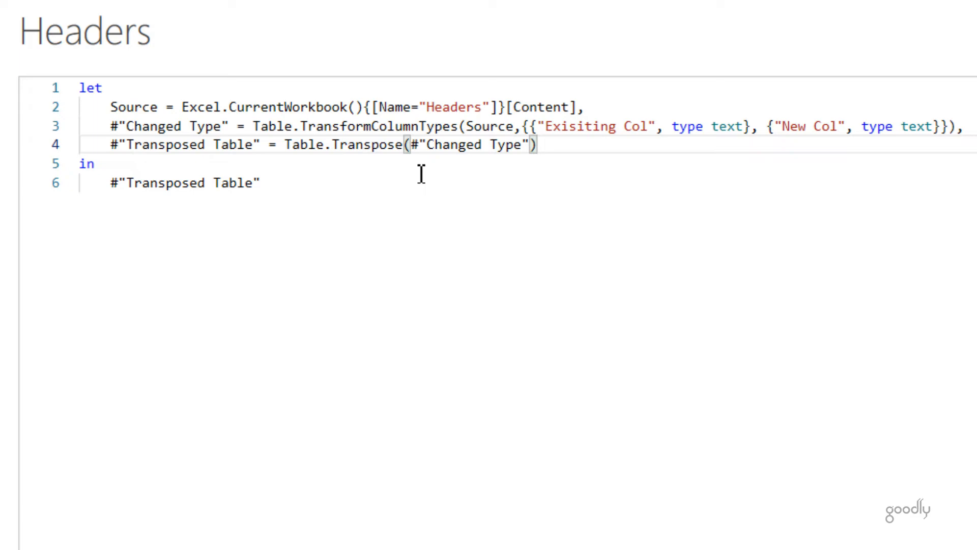
{"action": "type", "text": ","}
{"action": "key", "text": "Return"}
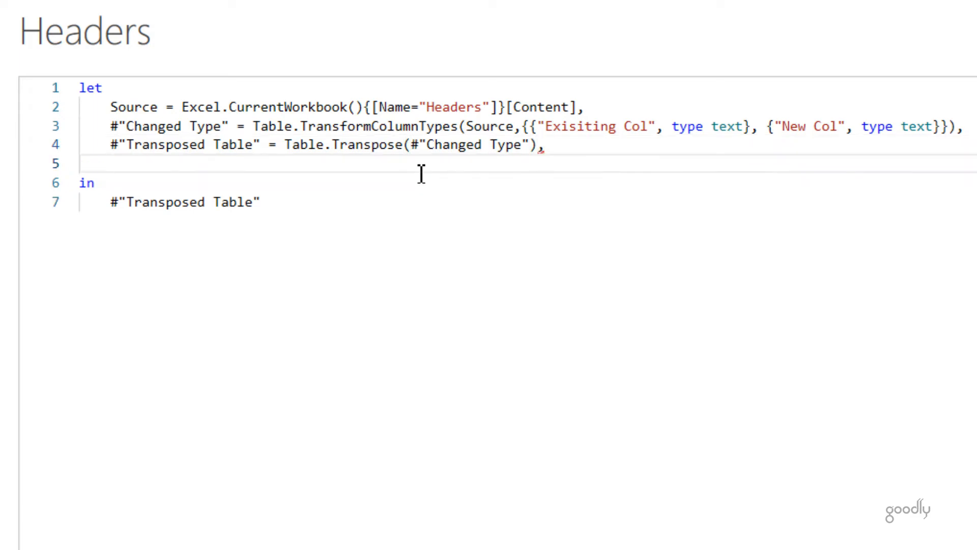
Add a step CreateList = Table.ToColumns(#"Transposed Table") to convert the table's columns into a list of lists
{"action": "type", "text": "CreateLis"}
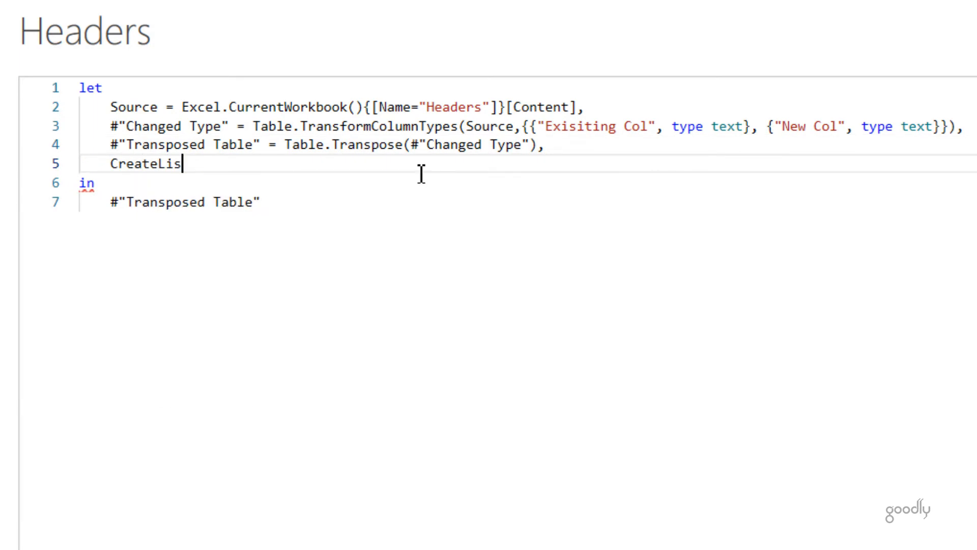
{"action": "type", "text": "t = Table."}
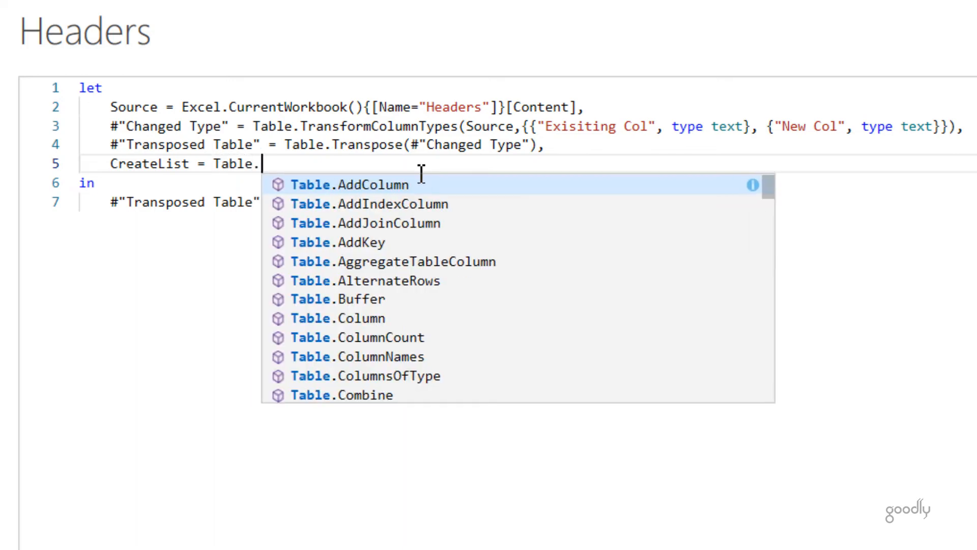
{"action": "type", "text": "c"}
{"action": "key", "text": "BackSpace"}
{"action": "type", "text": "to"}
{"action": "key", "text": "Tab"}
{"action": "type", "text": "("}
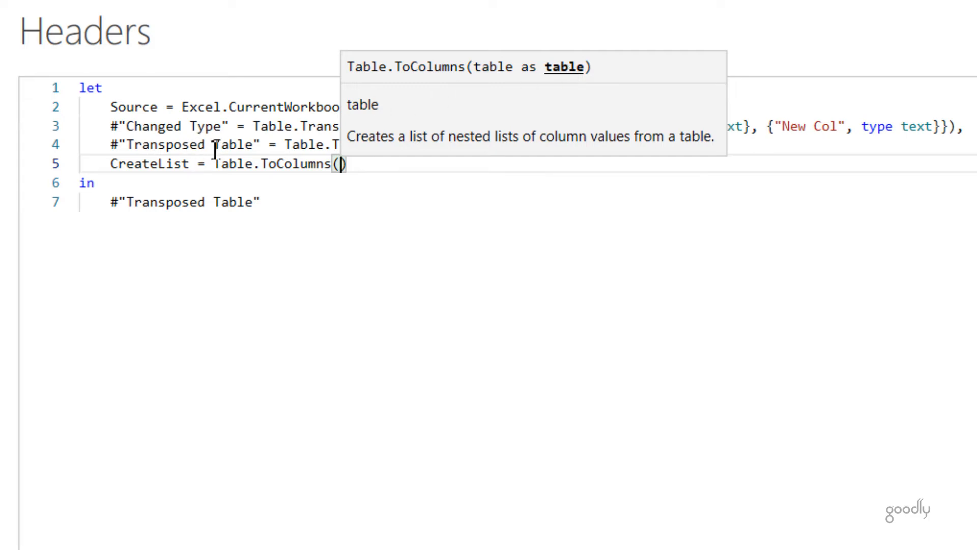
{"action": "type", "text": "#"}
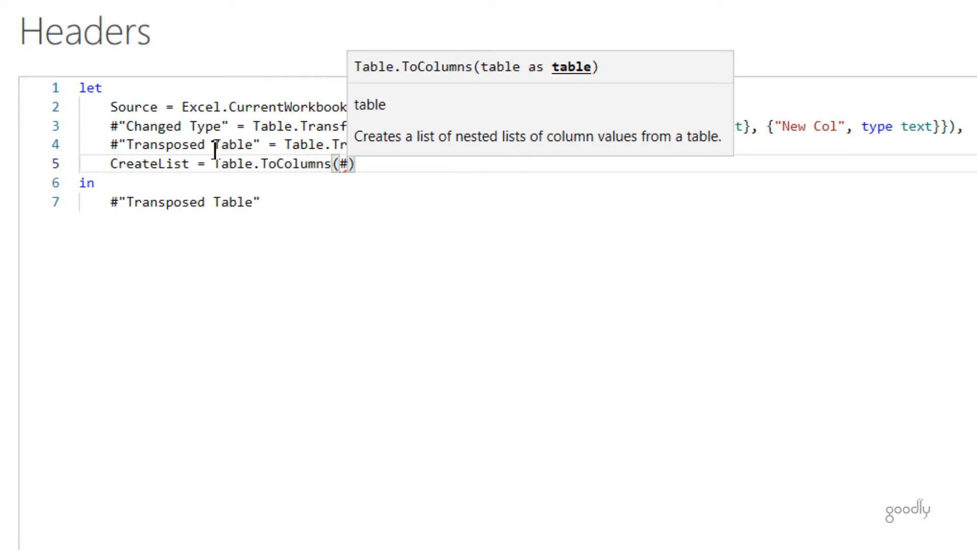
{"action": "type", "text": "\""}
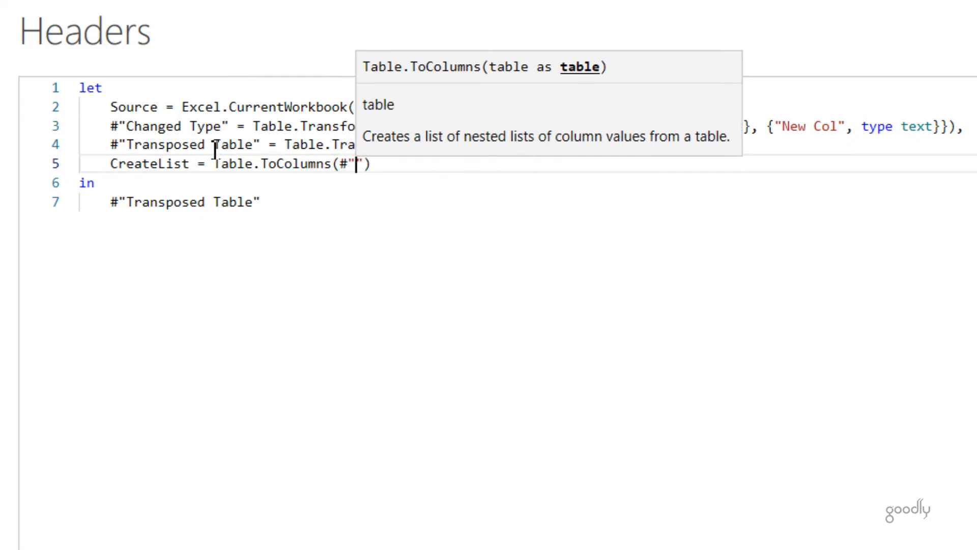
{"action": "type", "text": "T"}
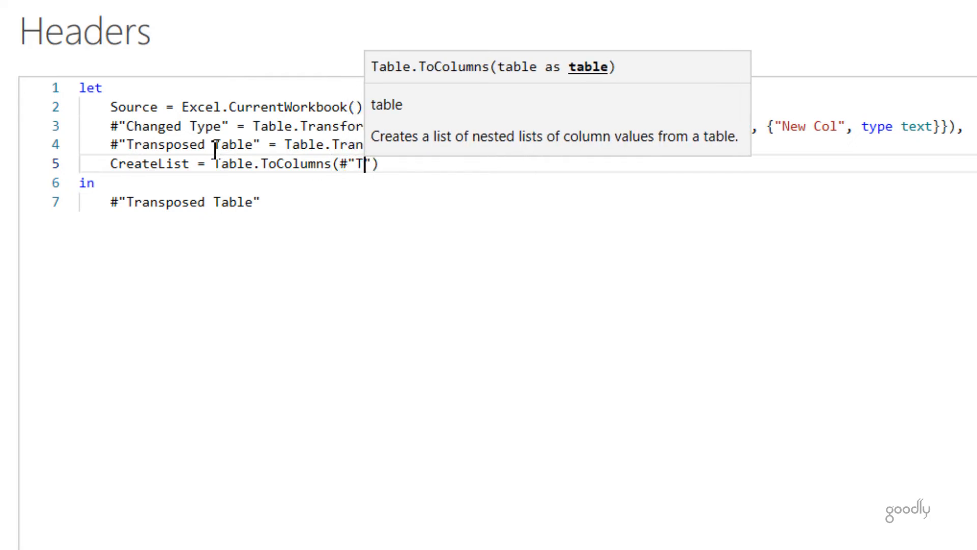
{"action": "type", "text": "ra"}
{"action": "key", "text": "Tab"}
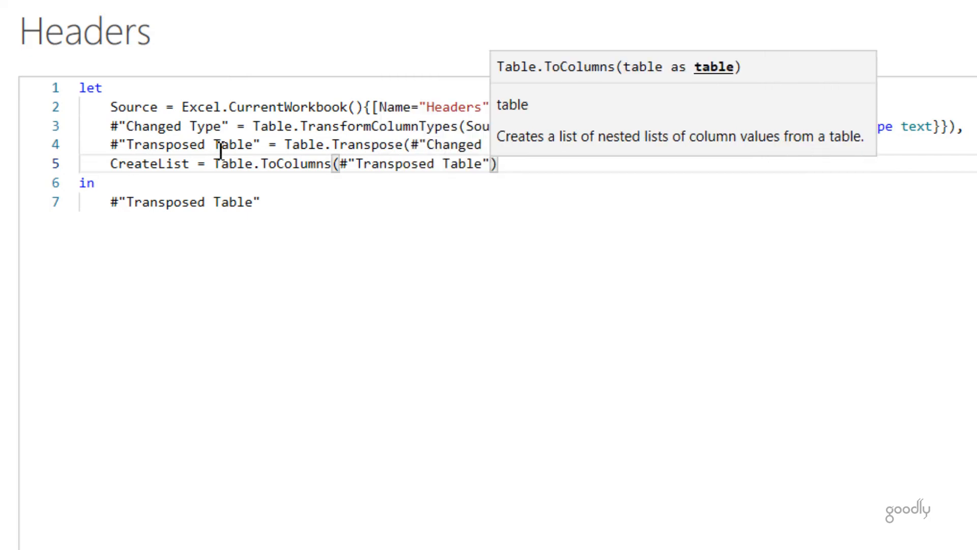
Make the Headers query return CreateList instead of #"Transposed Table" and apply the code
{"action": "mouse_move", "coordinate": [428, 168]}
{"action": "mouse_move", "coordinate": [315, 168]}
{"action": "left_click_drag", "start_coordinate": [111, 201], "coordinate": [264, 203]}
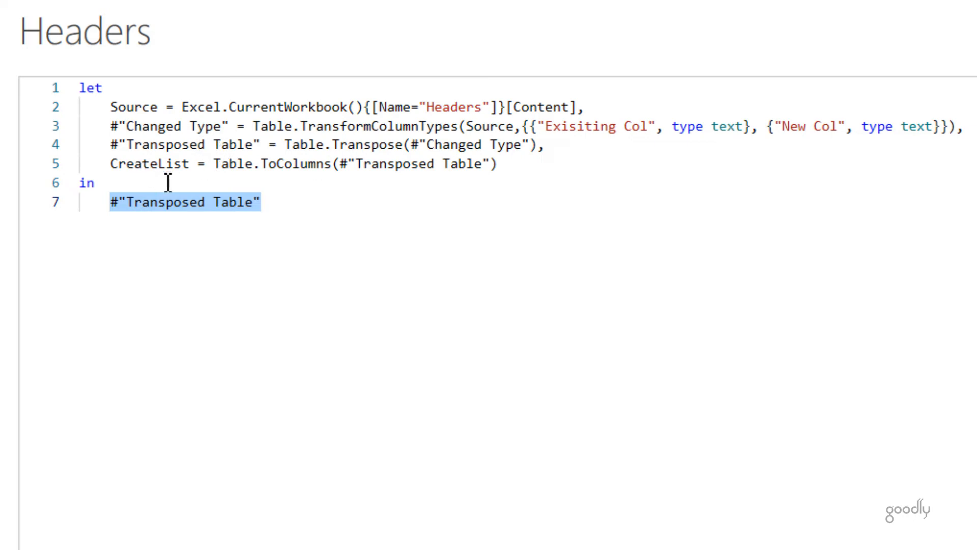
{"action": "type", "text": "Creat"}
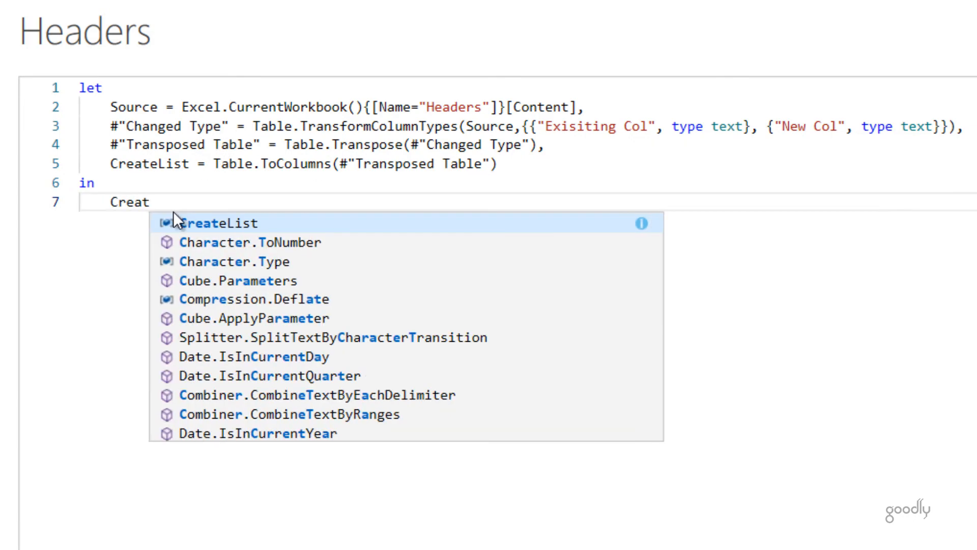
{"action": "left_click", "coordinate": [178, 222]}
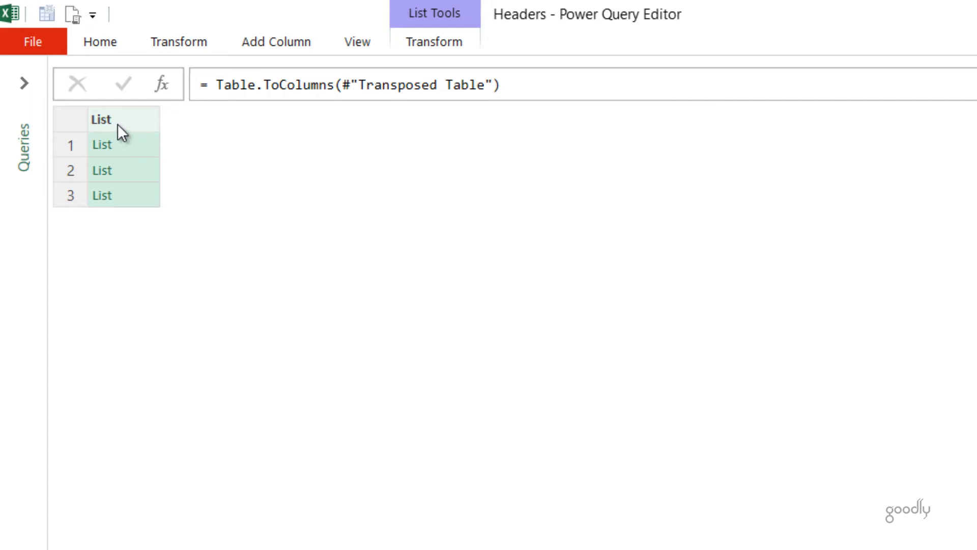
Examine the name pair in each nested list of Headers and compare them with the rename pairs in the Data query's formula
{"action": "left_click", "coordinate": [125, 139]}
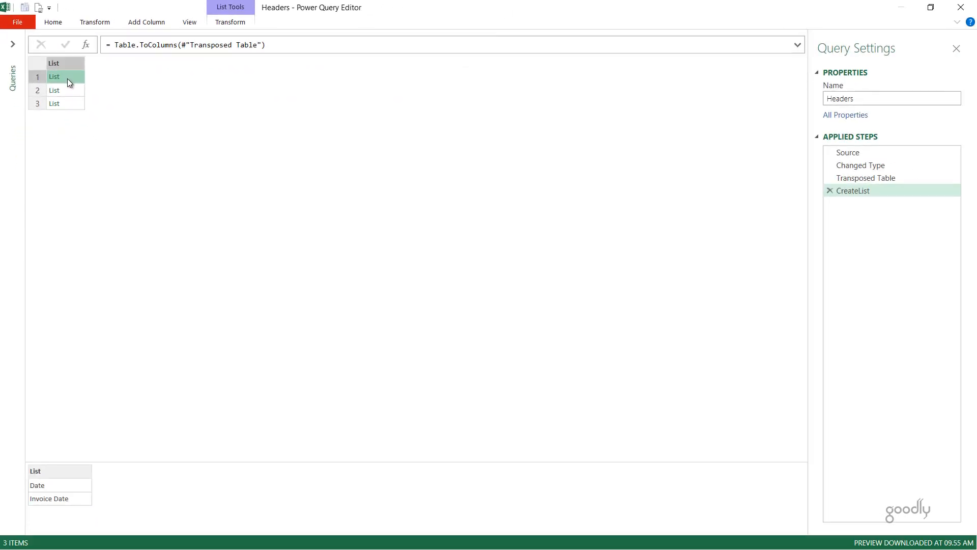
{"action": "left_click", "coordinate": [69, 91]}
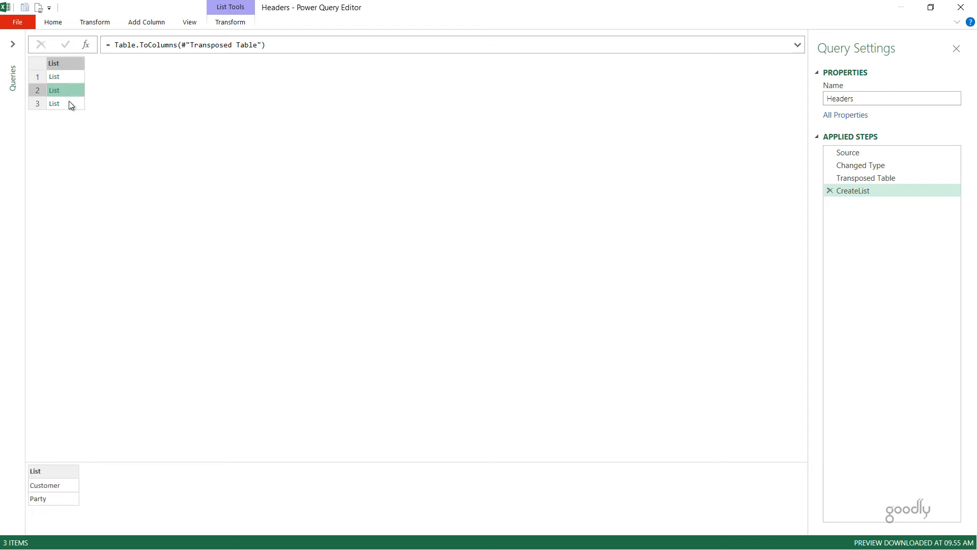
{"action": "left_click", "coordinate": [70, 103]}
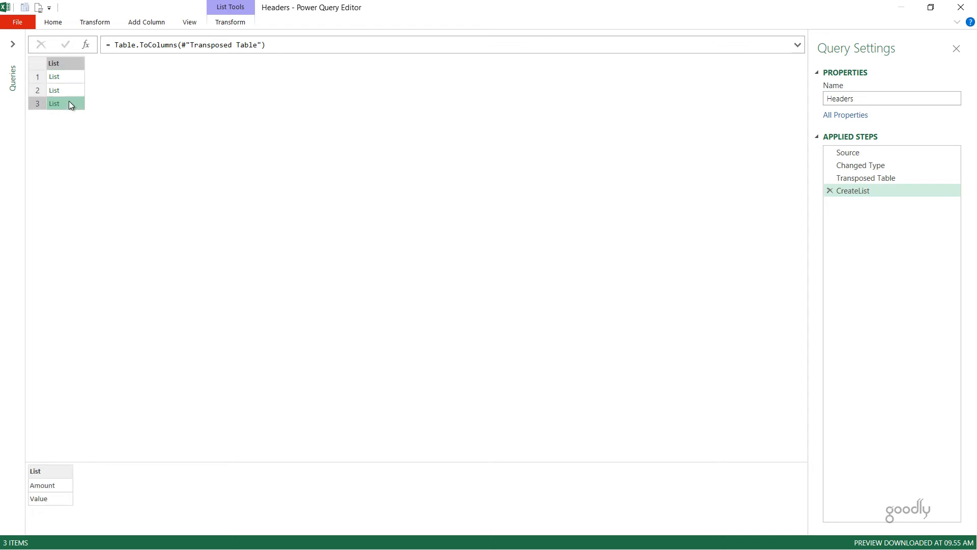
{"action": "left_click", "coordinate": [12, 44]}
{"action": "left_click", "coordinate": [41, 56]}
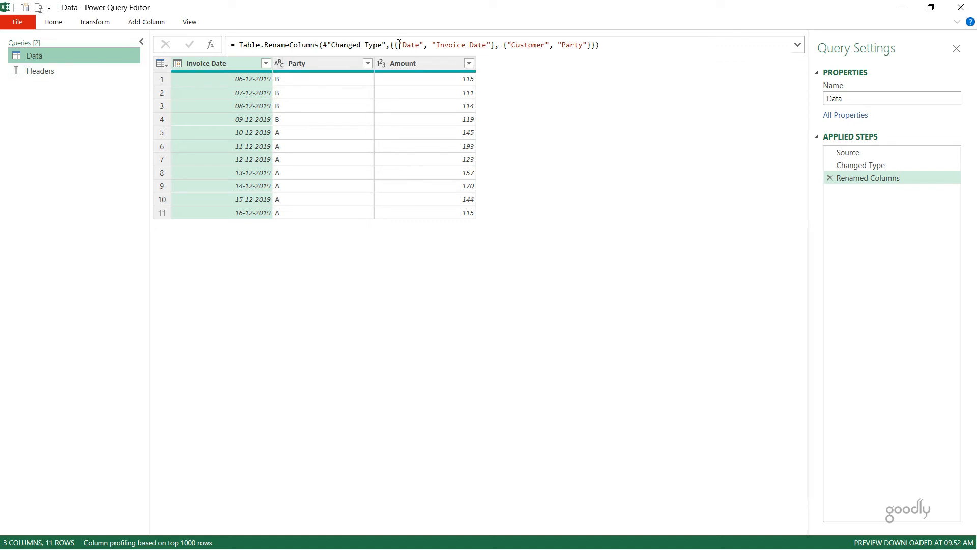
{"action": "left_click_drag", "start_coordinate": [399, 45], "coordinate": [582, 45]}
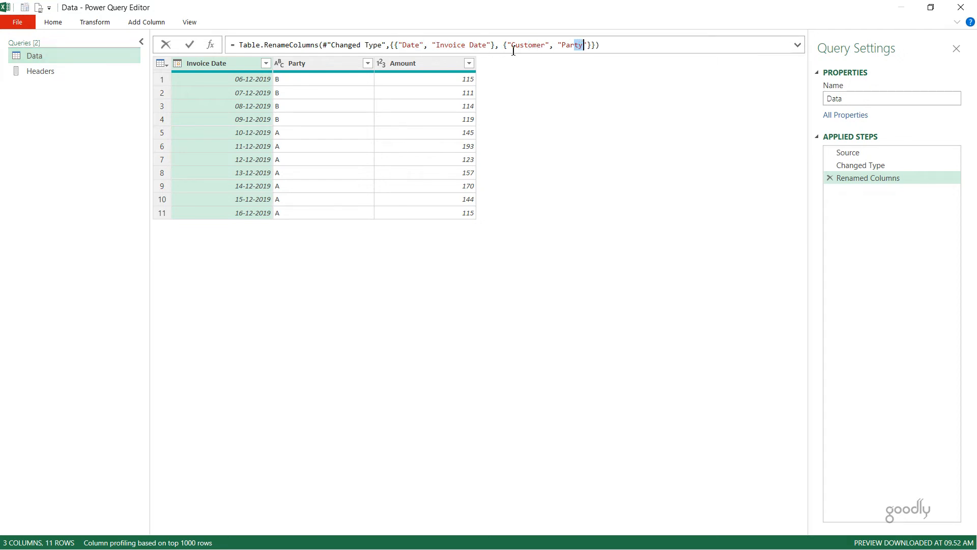
{"action": "left_click", "coordinate": [74, 72]}
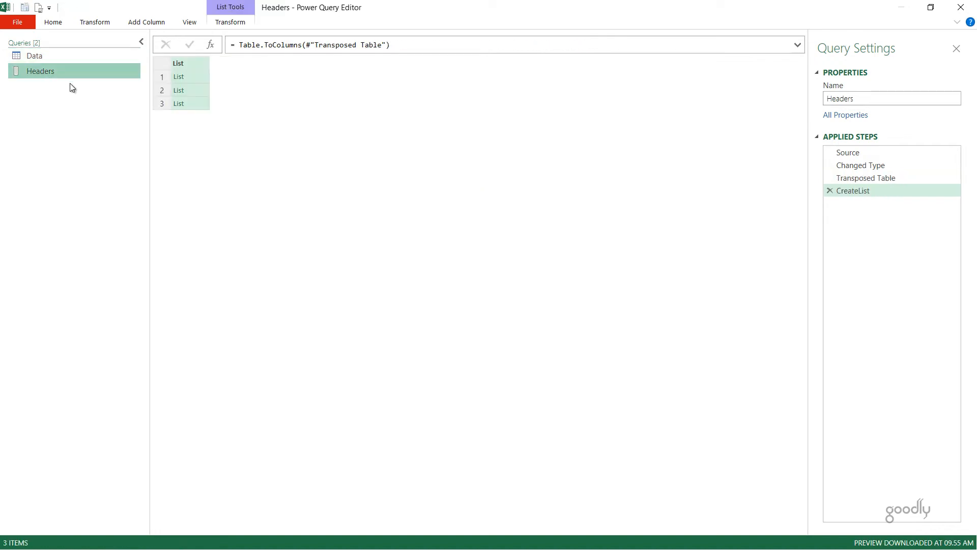
{"action": "left_click", "coordinate": [193, 77]}
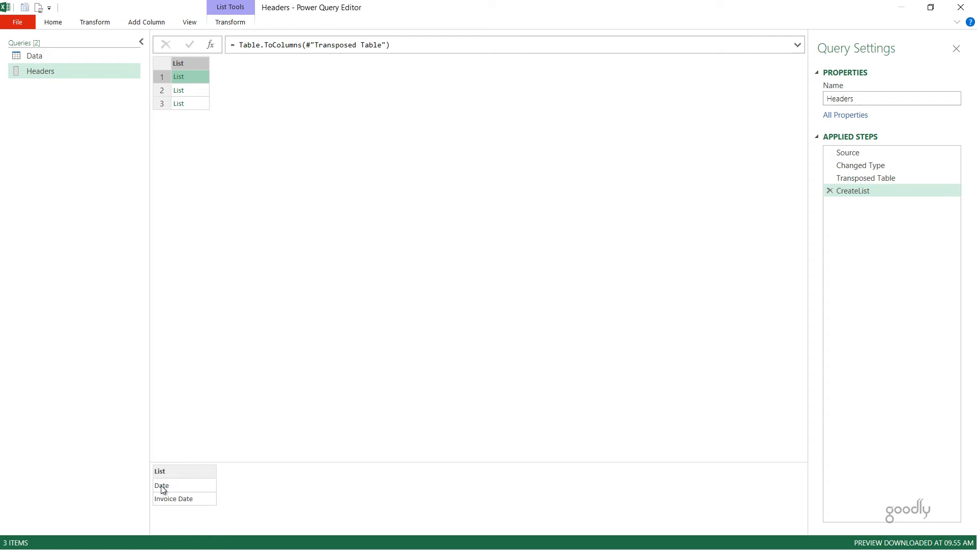
{"action": "left_click", "coordinate": [196, 89]}
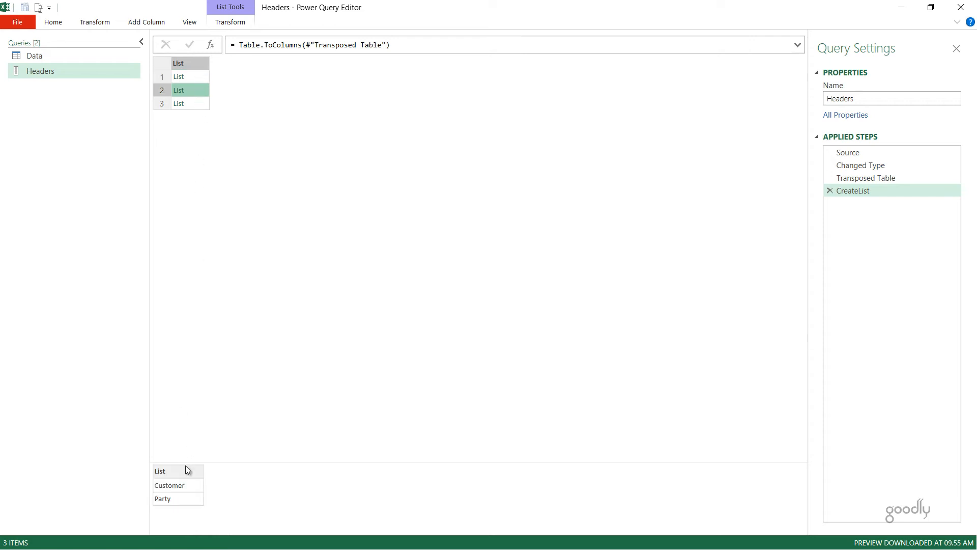
{"action": "left_click_drag", "start_coordinate": [223, 453], "coordinate": [231, 138]}
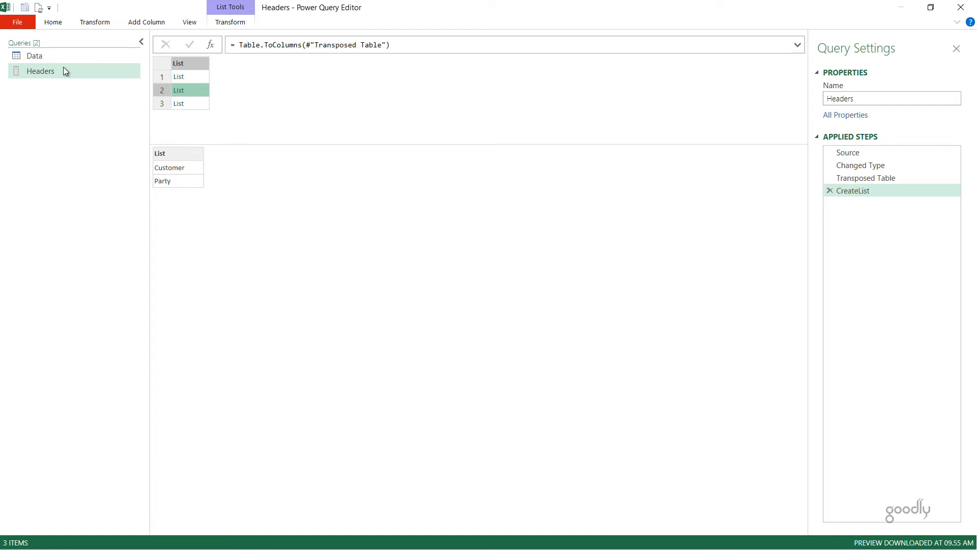
Replace the hard-coded rename pairs in the Data query's Table.RenameColumns formula with Headers and add MissingField.Ignore
{"action": "left_click", "coordinate": [46, 54]}
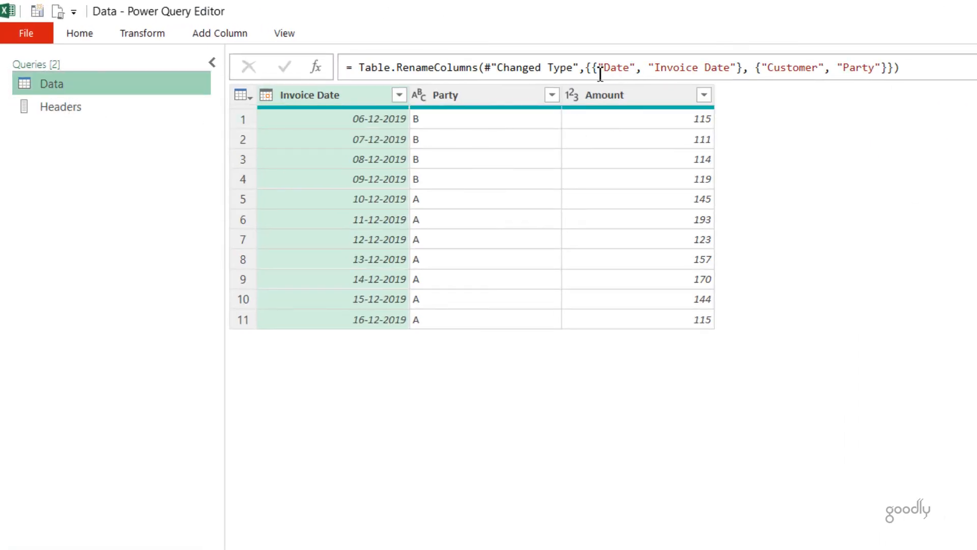
{"action": "left_click_drag", "start_coordinate": [587, 66], "coordinate": [916, 67]}
{"action": "key", "text": "BackSpace"}
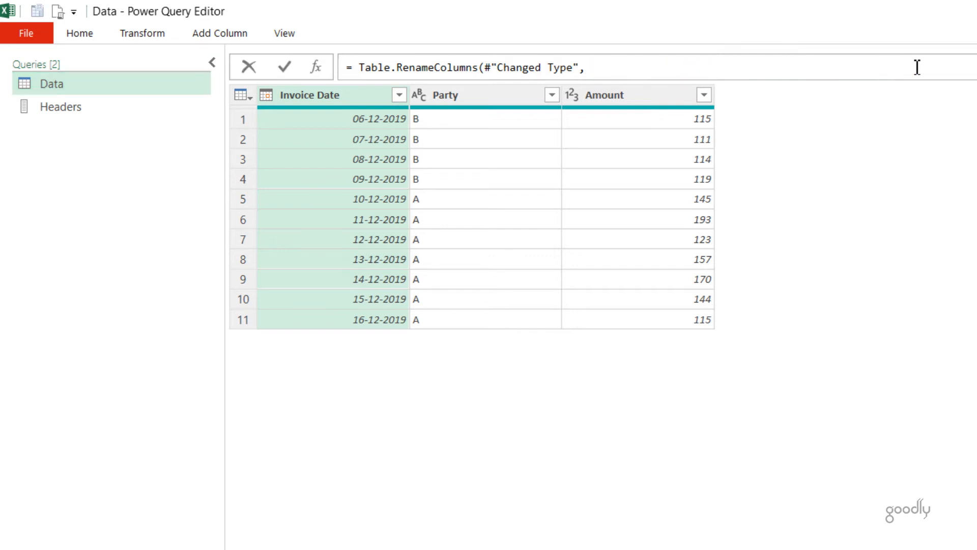
{"action": "type", "text": "Headers,"}
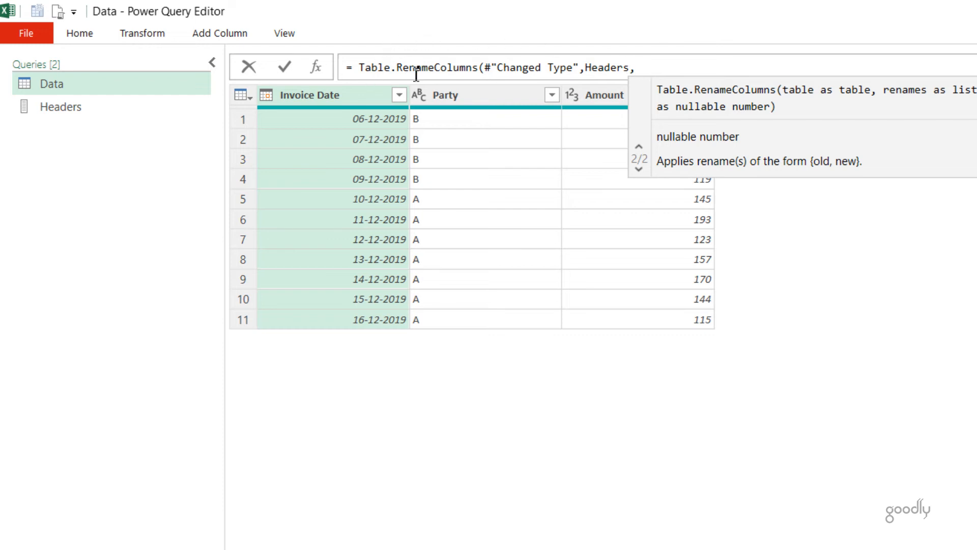
{"action": "mouse_move", "coordinate": [417, 76]}
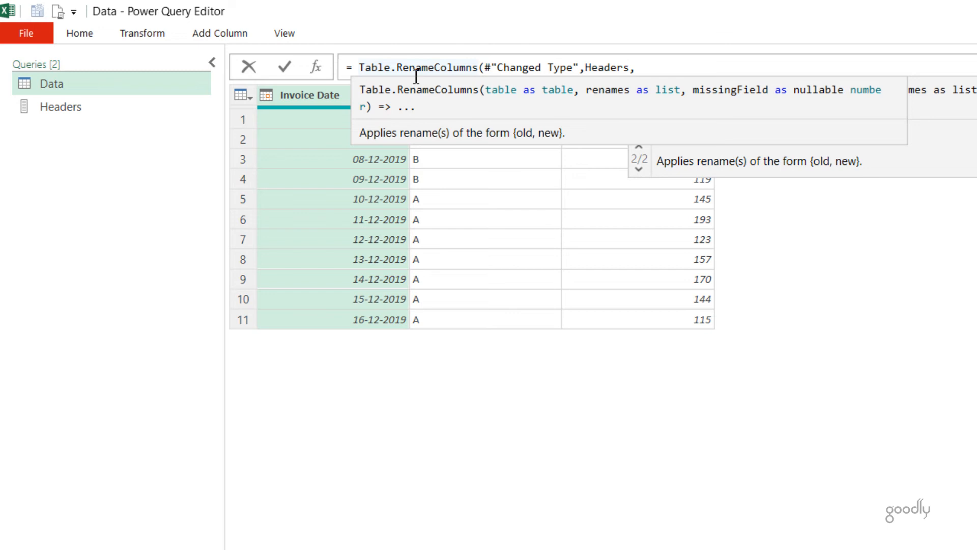
{"action": "type", "text": "miss"}
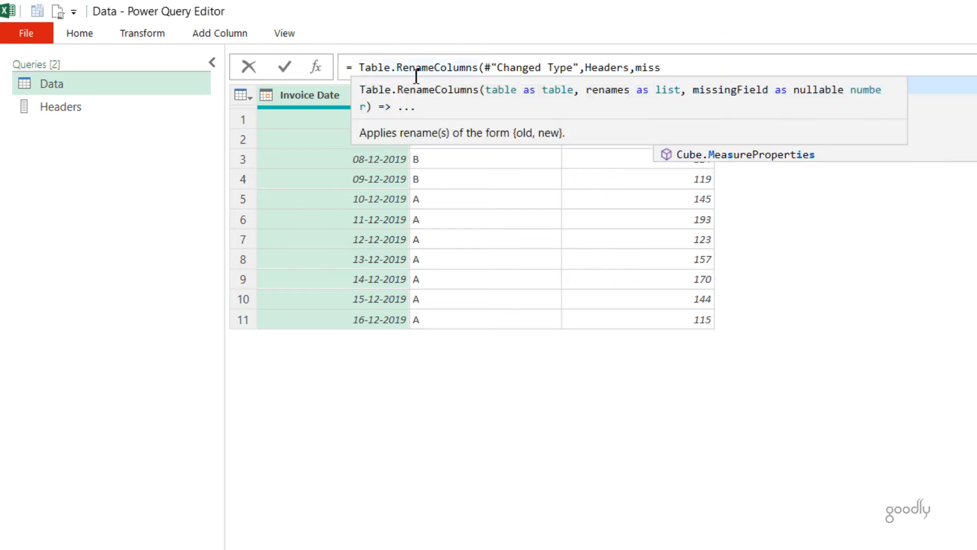
{"action": "type", "text": "ingField.Ignore)"}
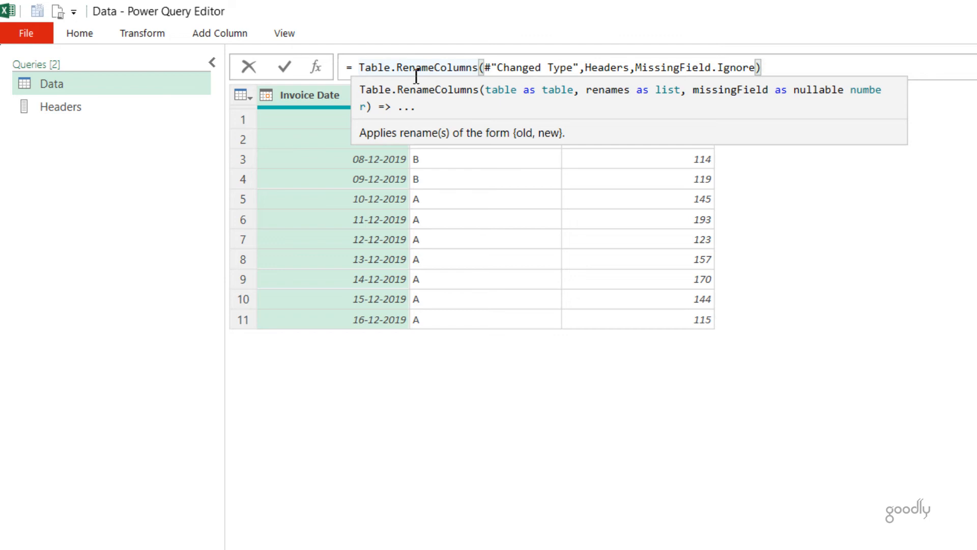
{"action": "key", "text": "Return"}
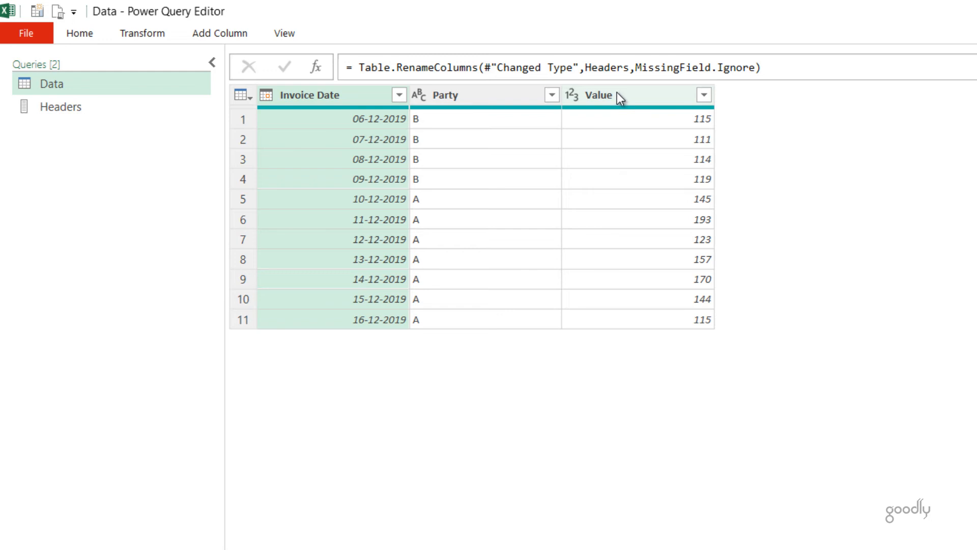
Close the query editor, load the queries back to the workbook and review the names in the mapping table
{"action": "left_click", "coordinate": [74, 35]}
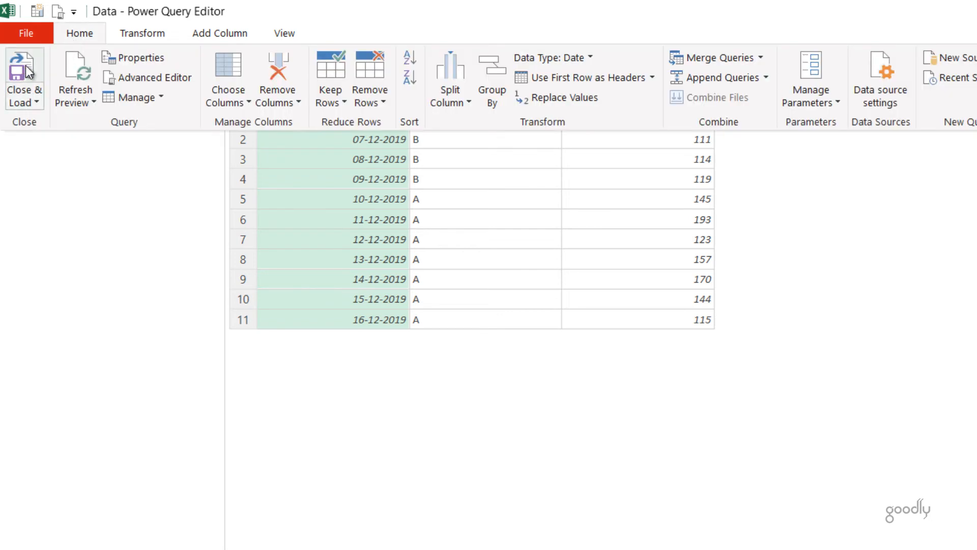
{"action": "left_click", "coordinate": [35, 102]}
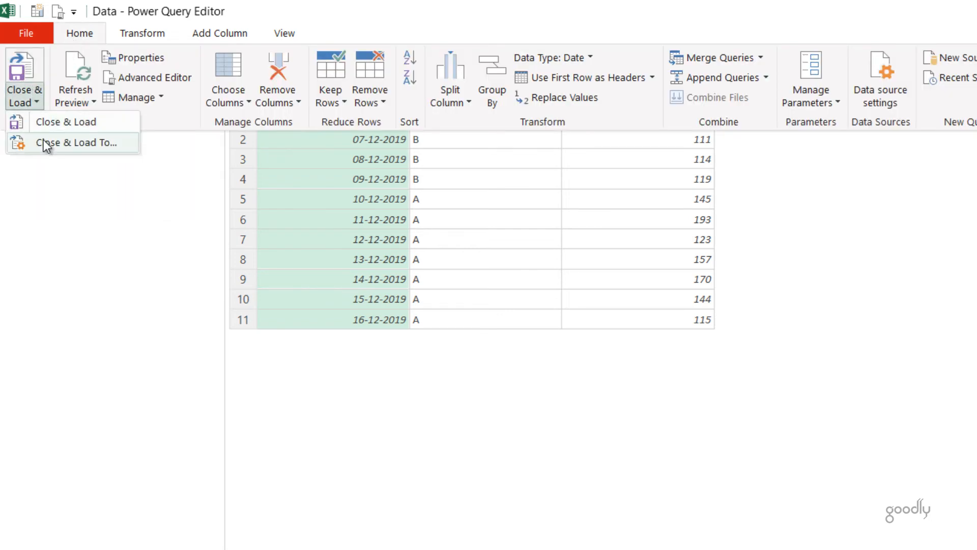
{"action": "left_click", "coordinate": [43, 140]}
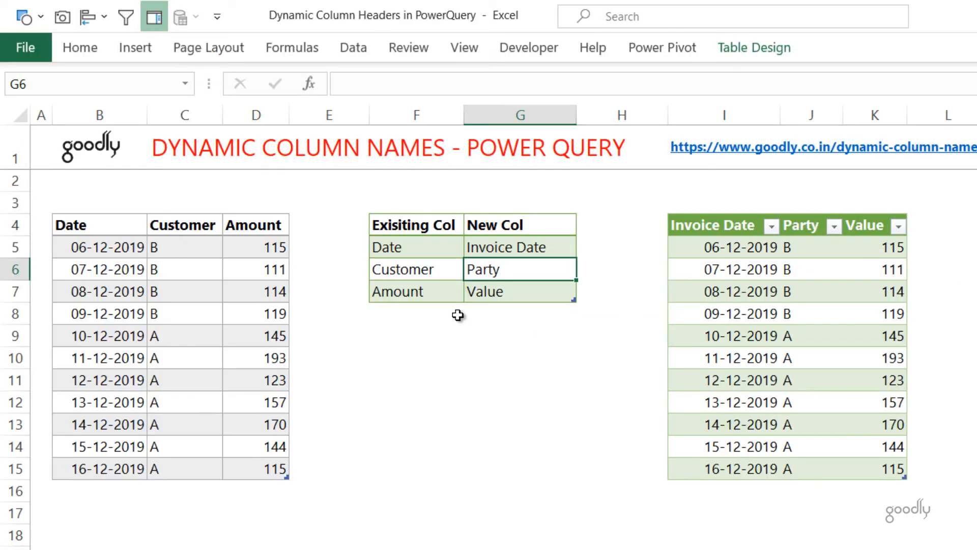
{"action": "left_click", "coordinate": [503, 300]}
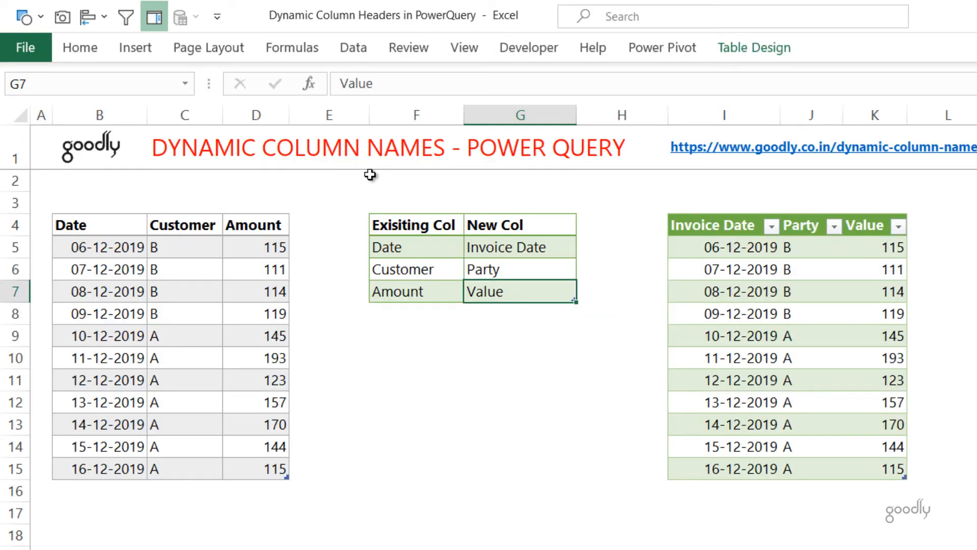
{"action": "left_click", "coordinate": [414, 274]}
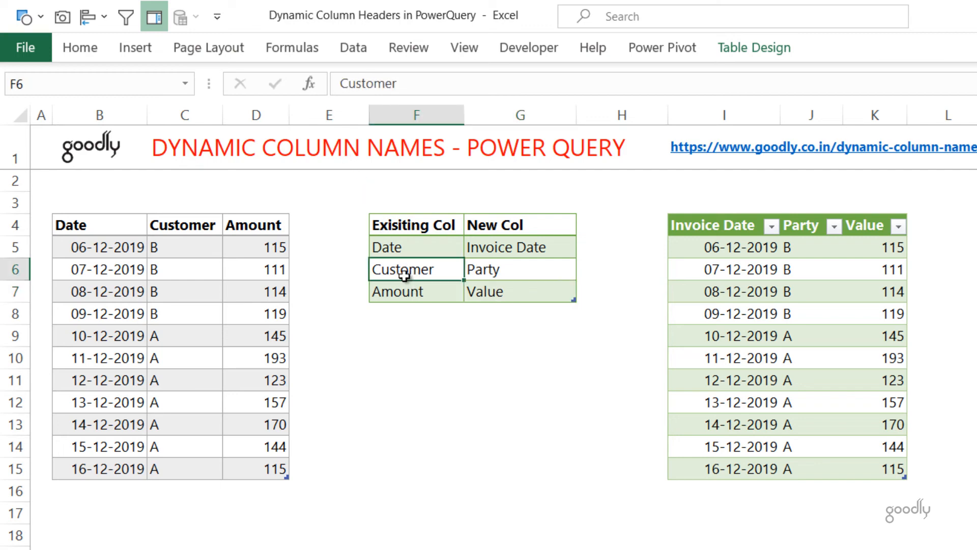
Set the new name for Customer to Client in the mapping table and refresh the output table
{"action": "left_click", "coordinate": [491, 274]}
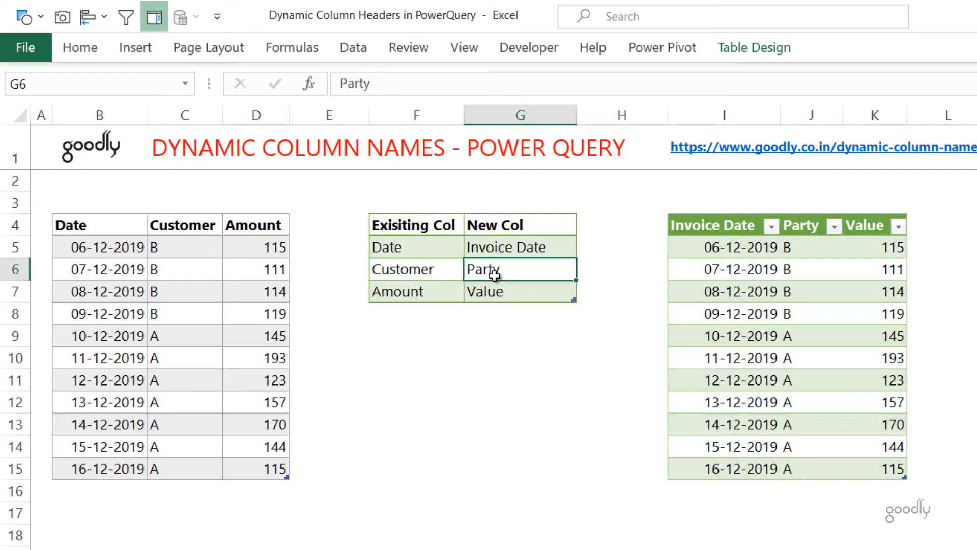
{"action": "type", "text": "Client"}
{"action": "key", "text": "Return"}
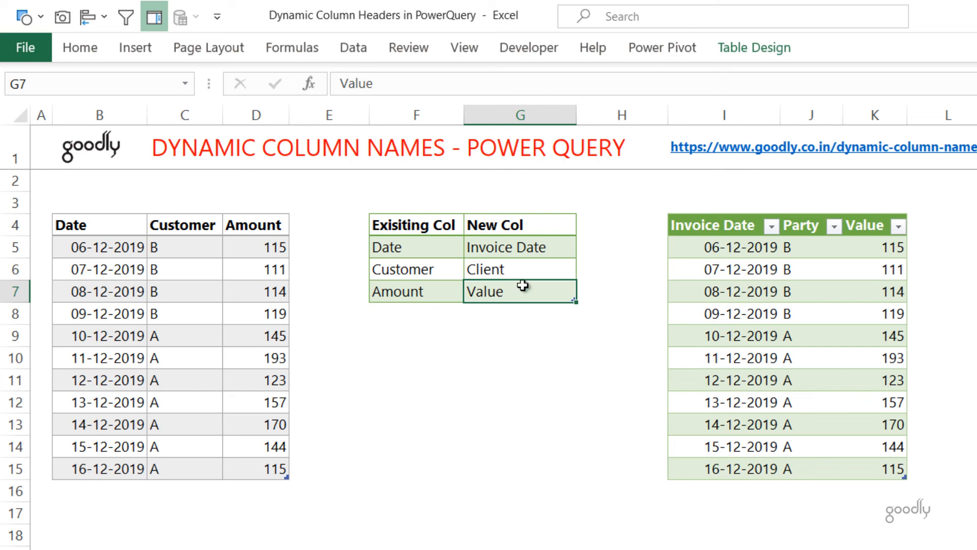
{"action": "left_click", "coordinate": [721, 298]}
{"action": "right_click", "coordinate": [722, 301]}
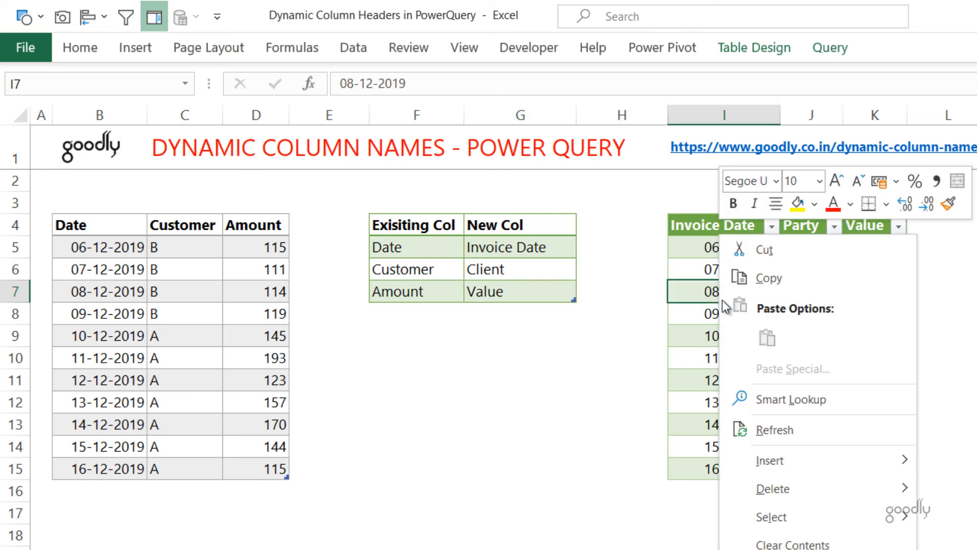
{"action": "left_click", "coordinate": [763, 439]}
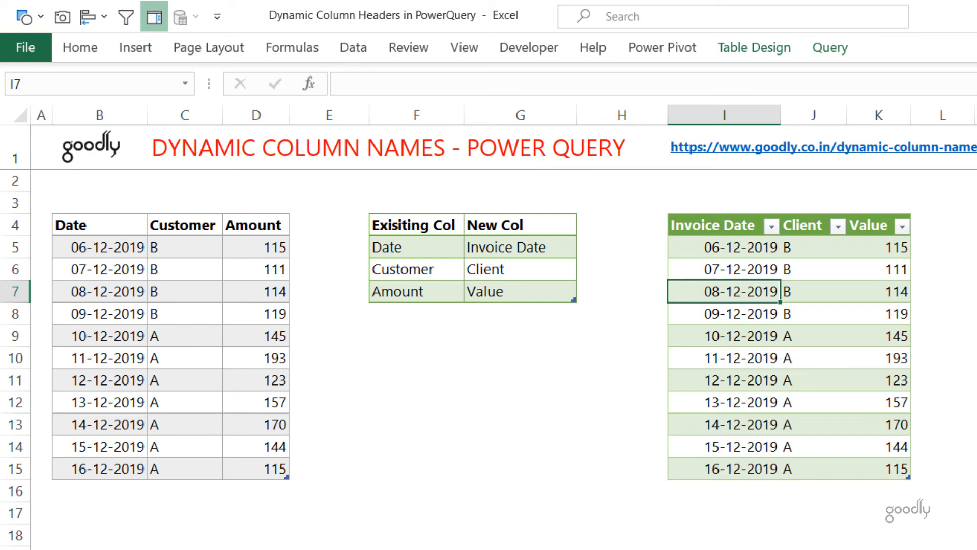
Open the Data query, set the Value column's data type to Decimal Number and load the query back to the workbook
{"action": "double_click", "coordinate": [974, 305]}
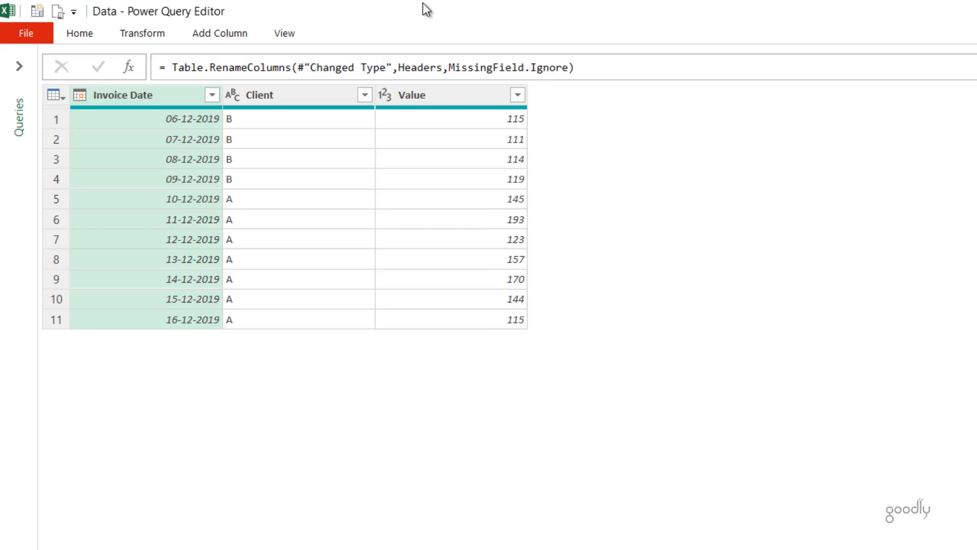
{"action": "left_click", "coordinate": [300, 97]}
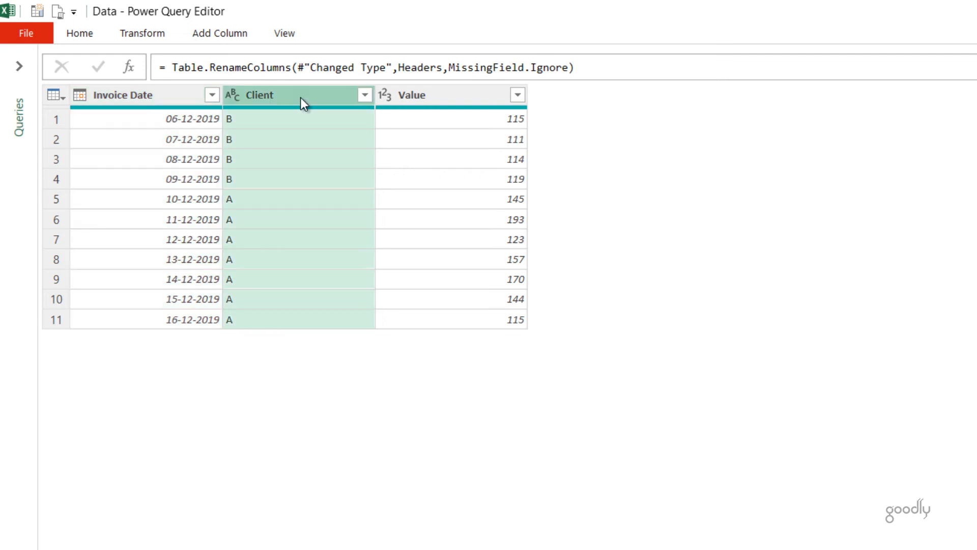
{"action": "left_click", "coordinate": [424, 98]}
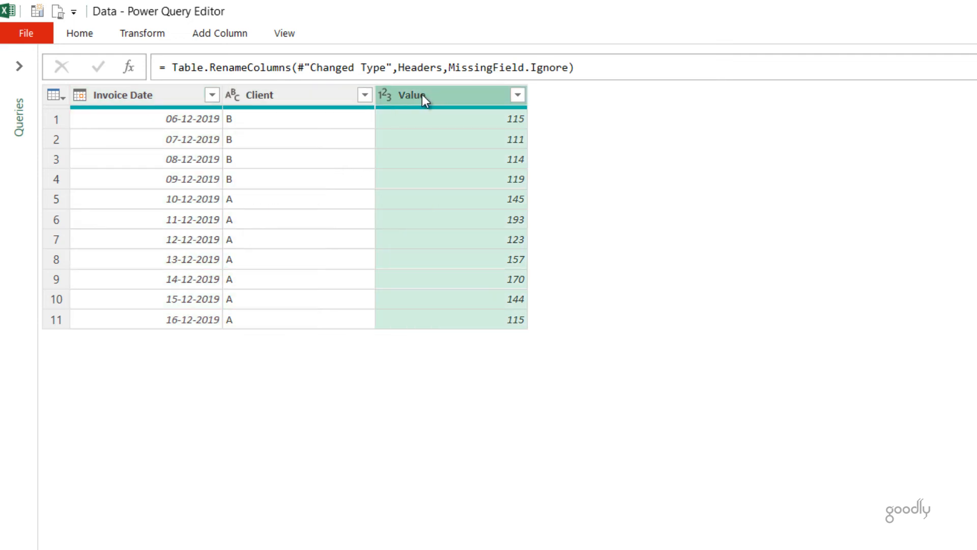
{"action": "left_click", "coordinate": [387, 98]}
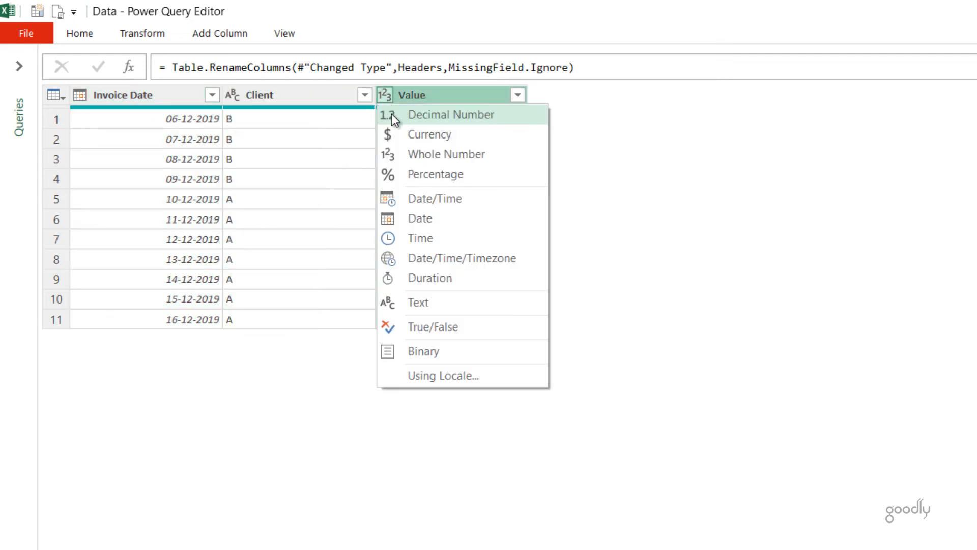
{"action": "left_click", "coordinate": [434, 116]}
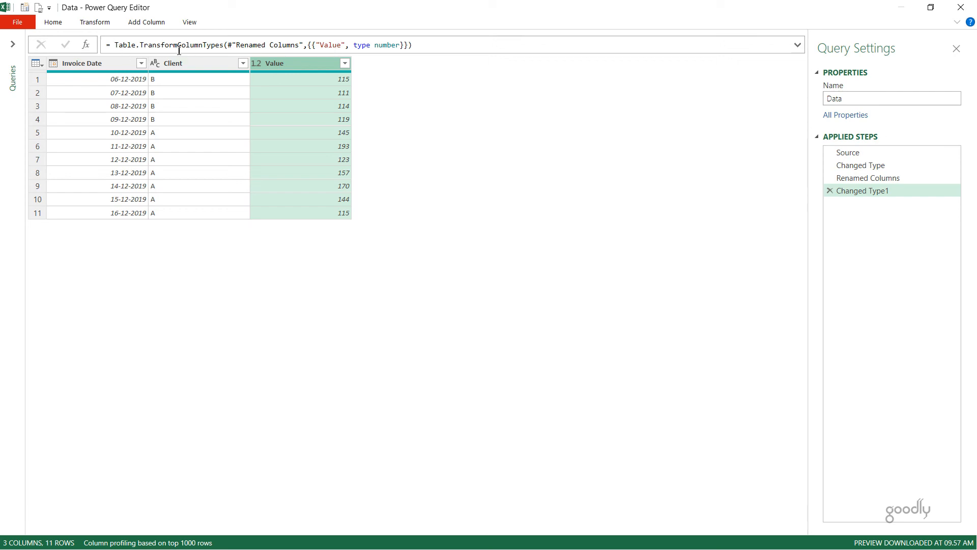
{"action": "left_click", "coordinate": [59, 22]}
{"action": "left_click", "coordinate": [13, 51]}
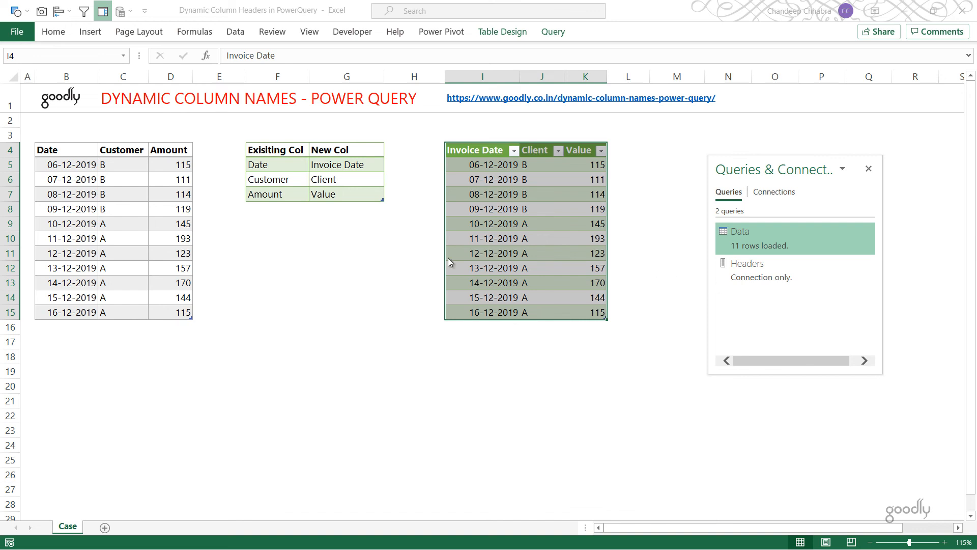
Set the new name for Amount to "Value $" in the mapping table and refresh the output table
{"action": "left_click", "coordinate": [330, 195]}
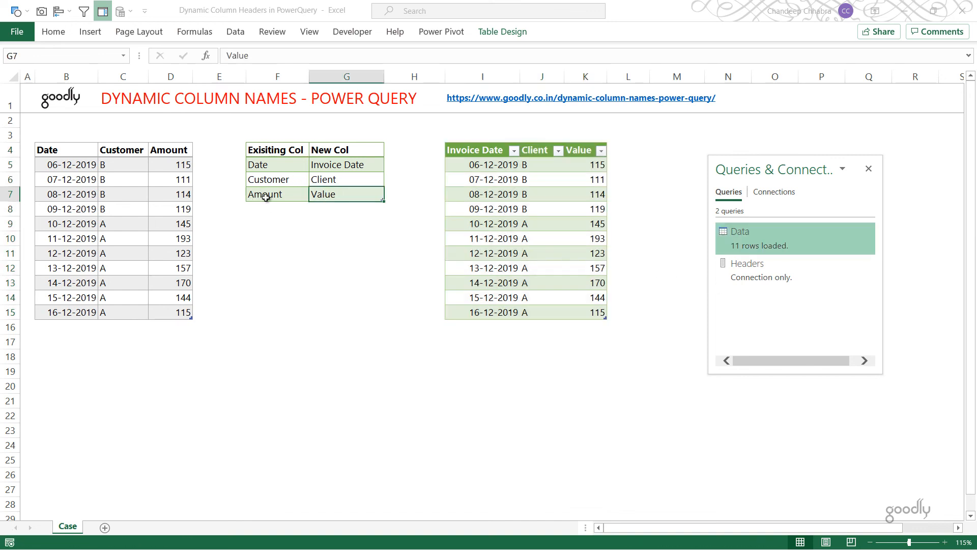
{"action": "double_click", "coordinate": [338, 200]}
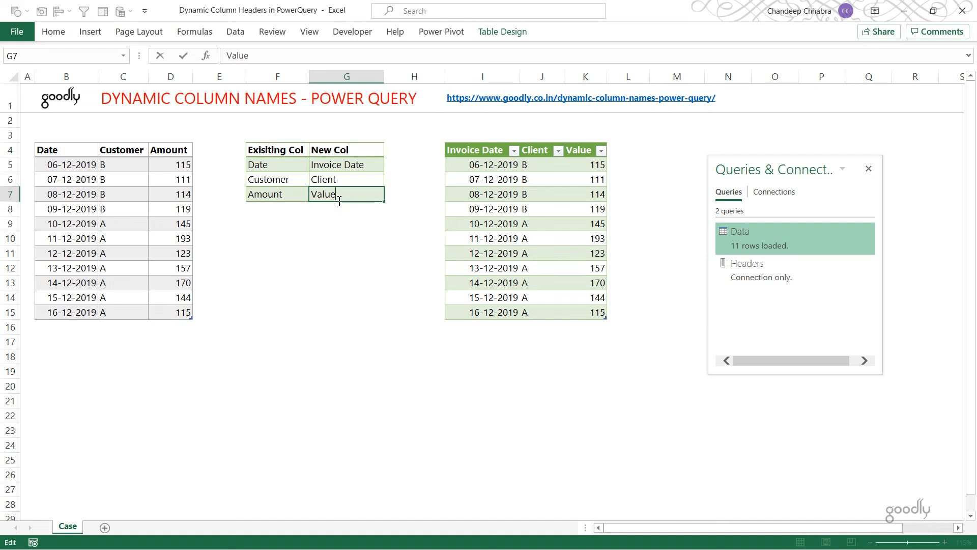
{"action": "type", "text": "$"}
{"action": "key", "text": "Return"}
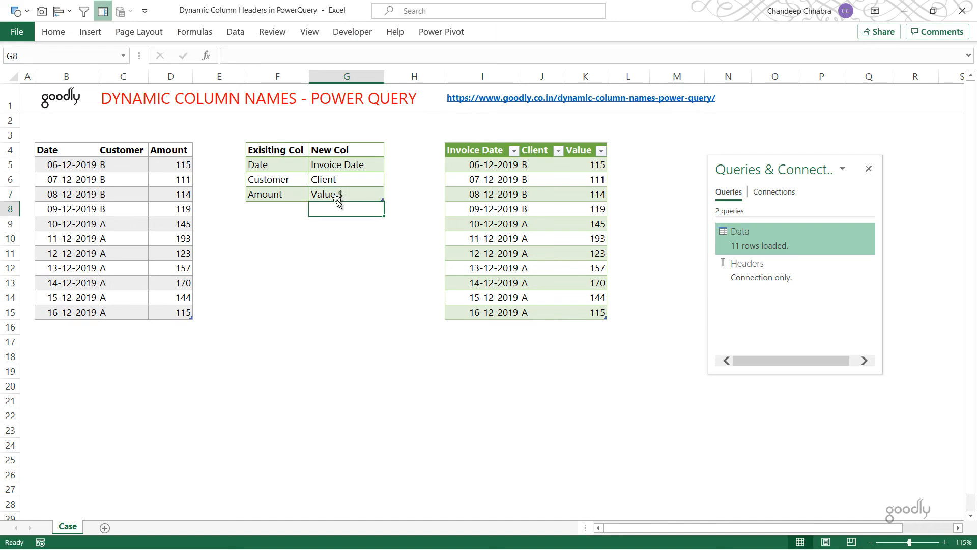
{"action": "right_click", "coordinate": [525, 207]}
{"action": "left_click", "coordinate": [566, 286]}
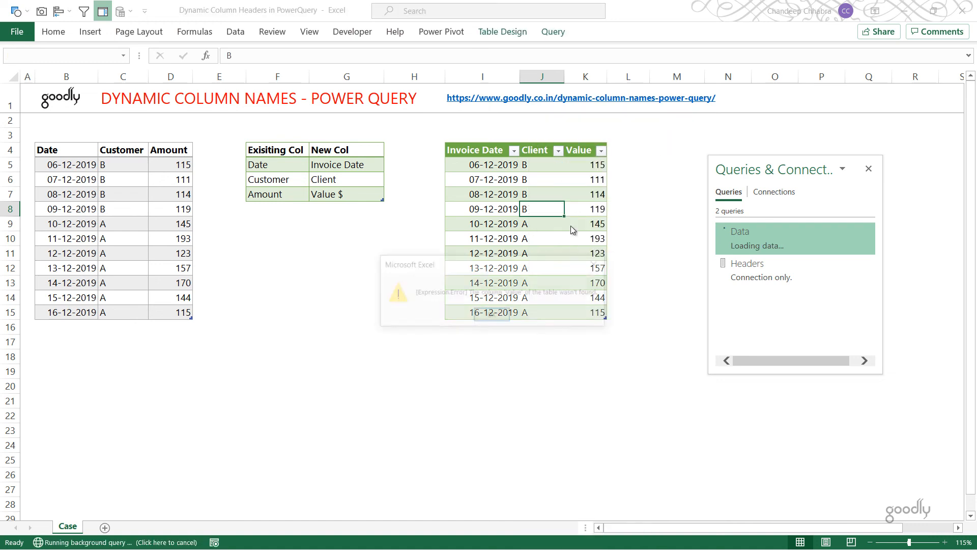
{"action": "left_click", "coordinate": [501, 320]}
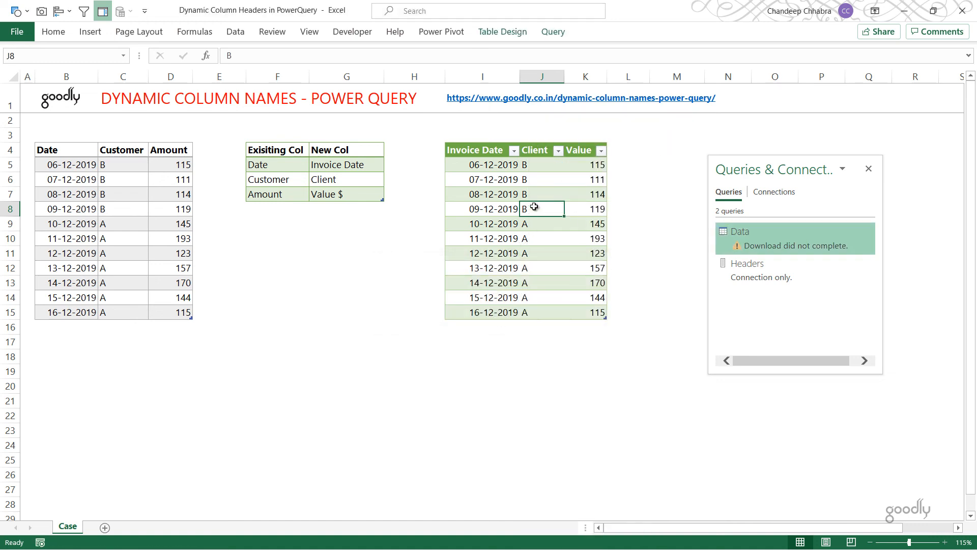
Reopen the Data query, delete the Changed Type1 step after checking its column reference, and load the query back to the workbook
{"action": "double_click", "coordinate": [763, 246]}
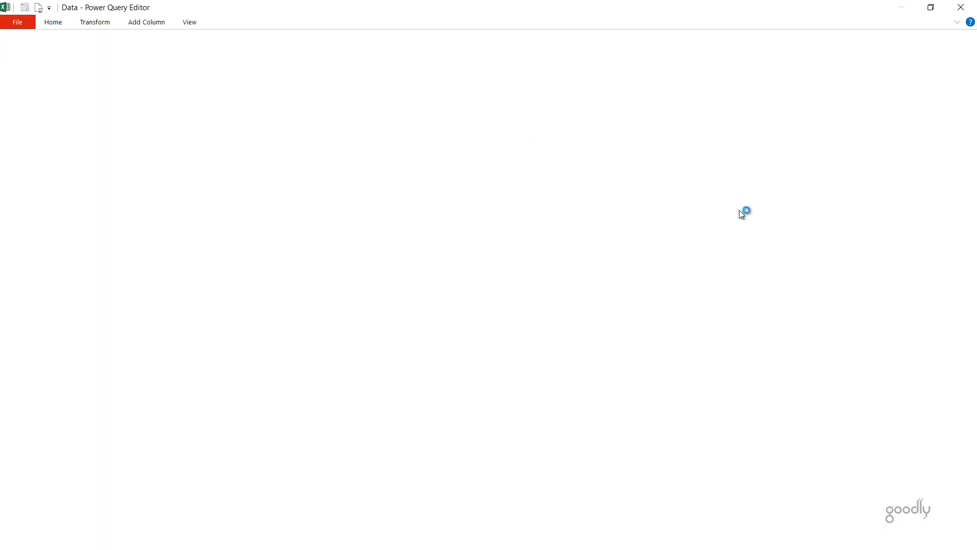
{"action": "left_click", "coordinate": [874, 179]}
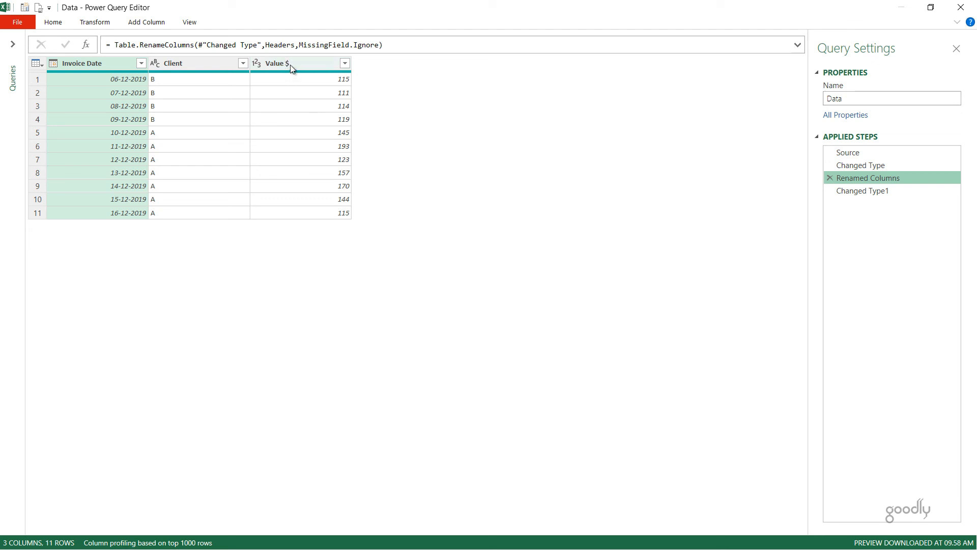
{"action": "left_click", "coordinate": [868, 194]}
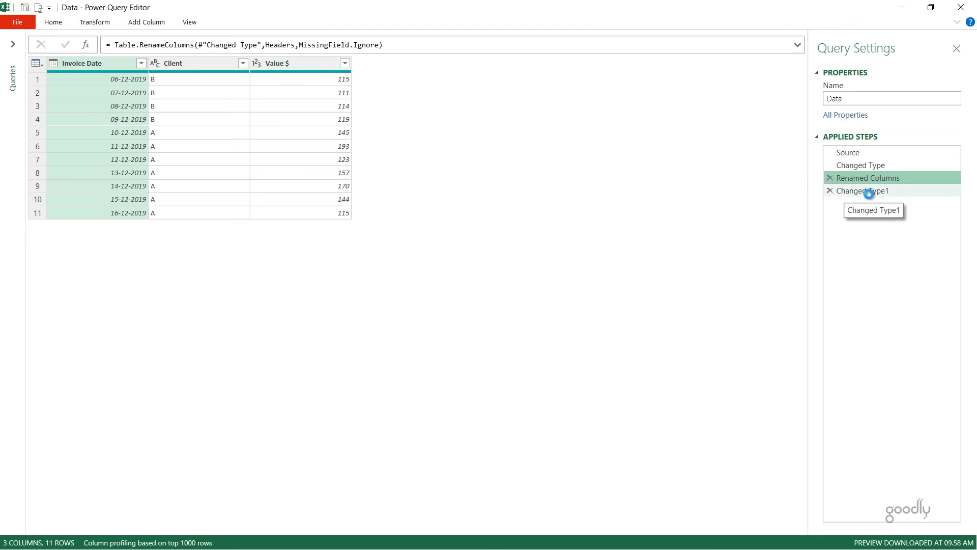
{"action": "left_click_drag", "start_coordinate": [342, 45], "coordinate": [321, 45]}
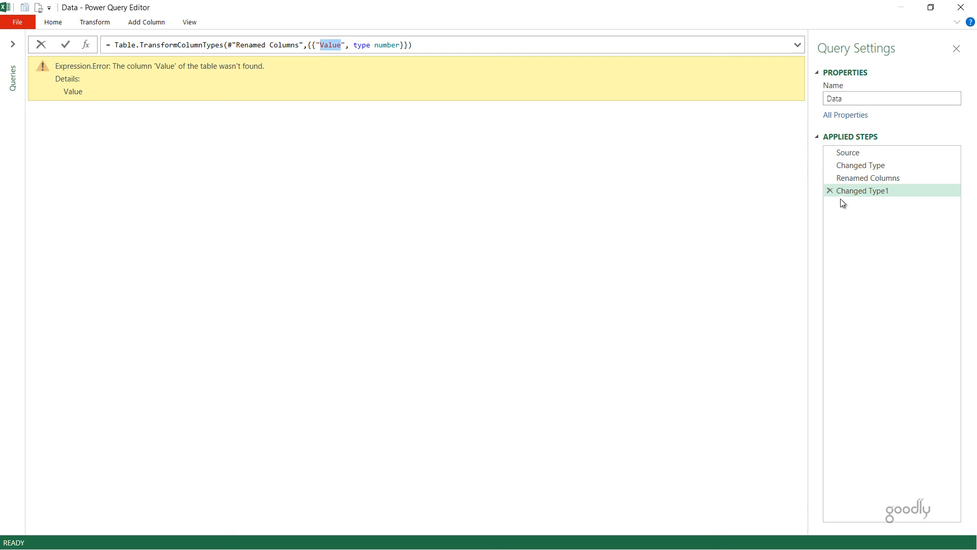
{"action": "left_click", "coordinate": [828, 190]}
{"action": "left_click", "coordinate": [828, 190]}
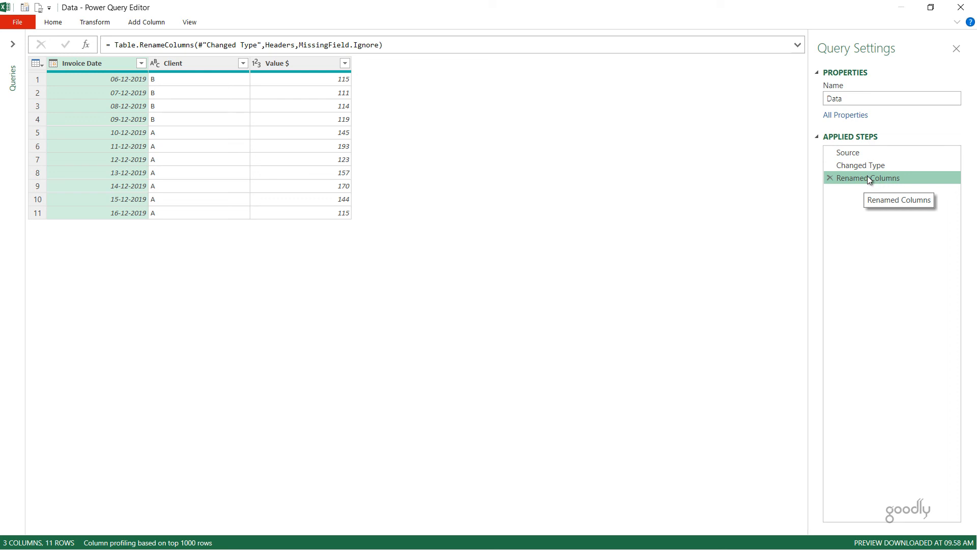
{"action": "left_click", "coordinate": [960, 8]}
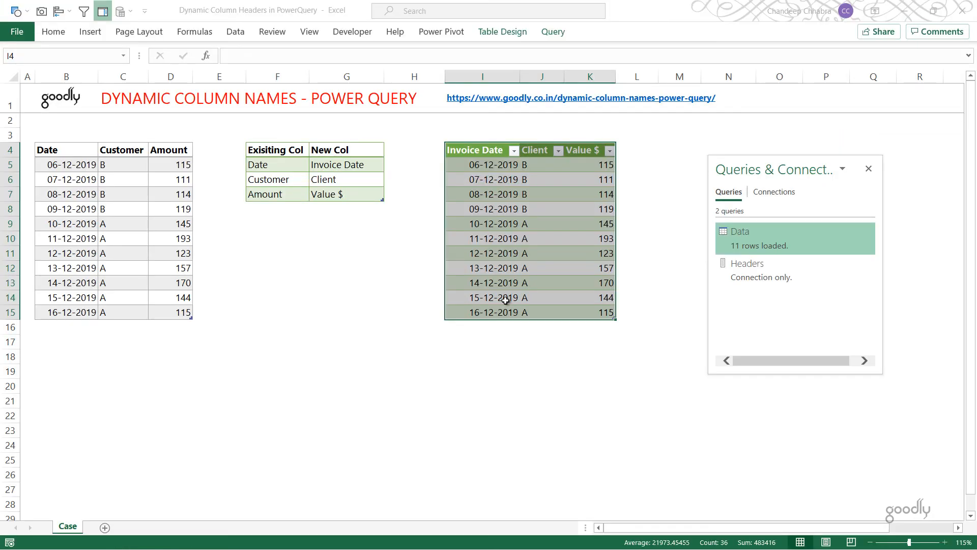